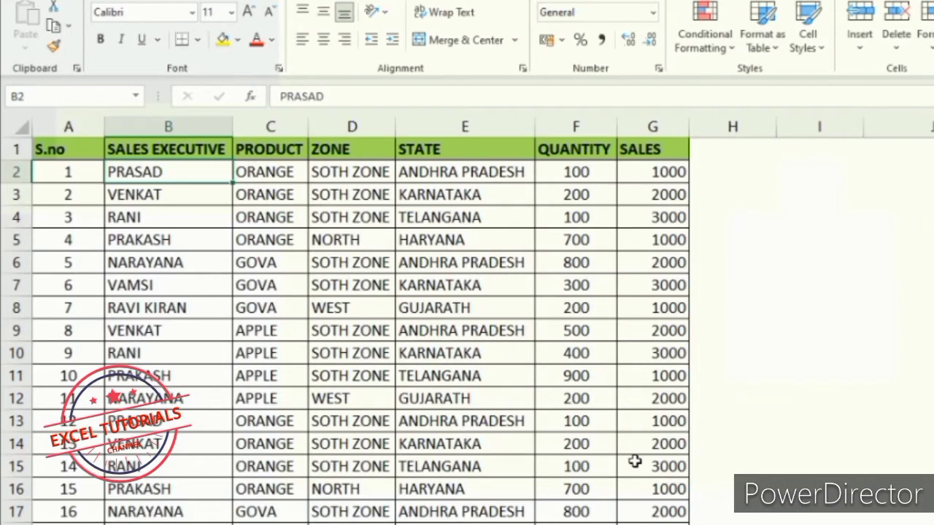
- Clear all the formula-generated serial numbers from the S.no column, from A2 to the last record
key(Left)
scroll(635, 461, down, 20)
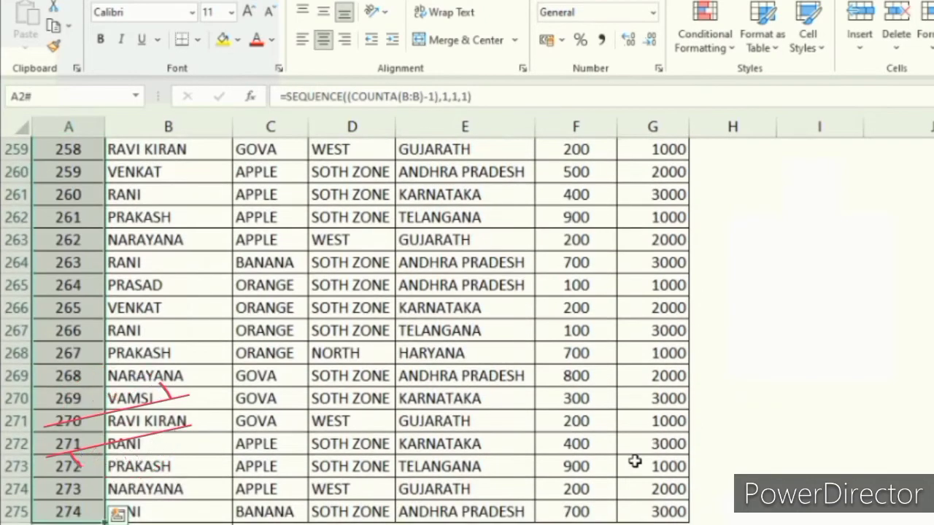
key(Delete)
key(Up)
key(Down)
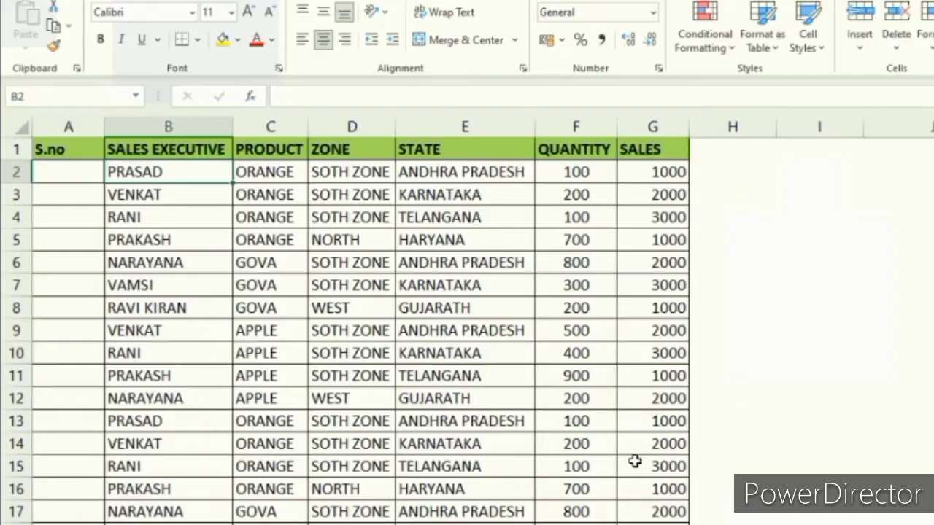
- Examine how far the sales records extend down the sheet and return to the first record
key(Up)
key(Down)
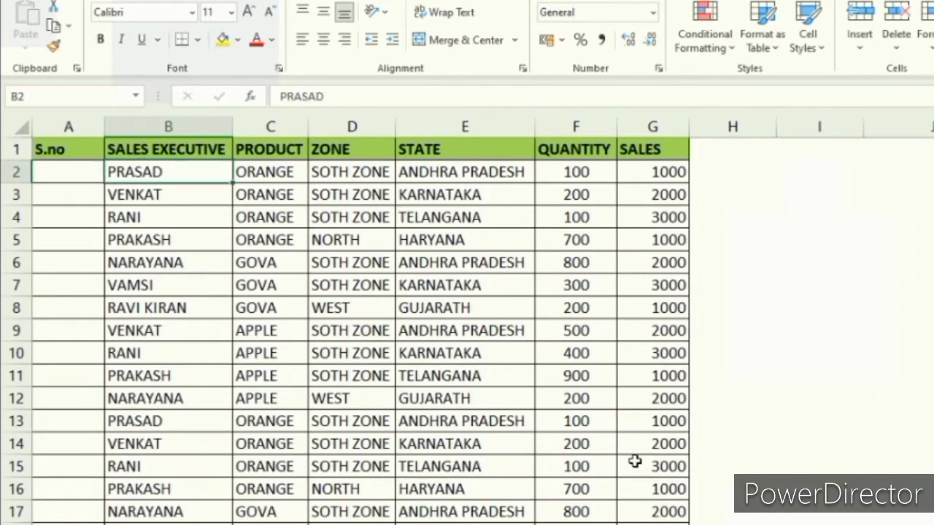
key(ctrl+Down)
key(Down)
key(Up)
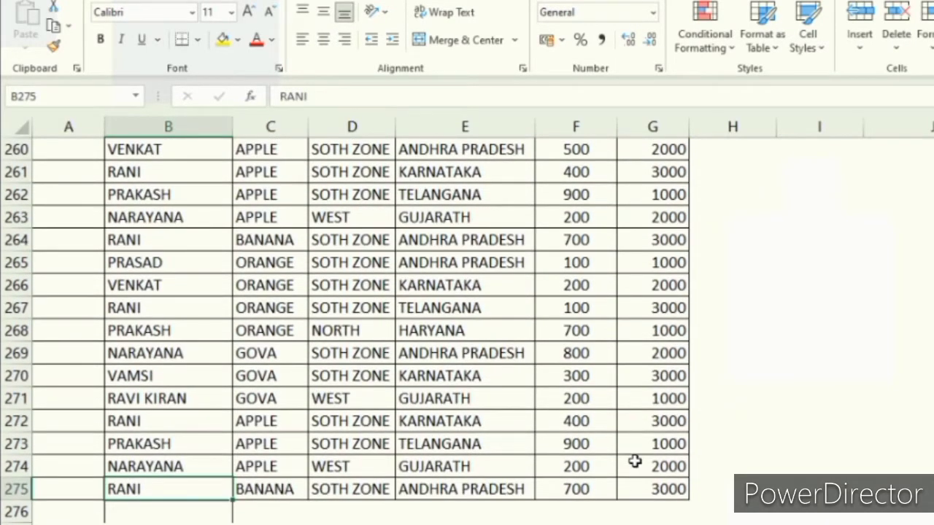
key(Down)
key(Right)
key(ctrl+c)
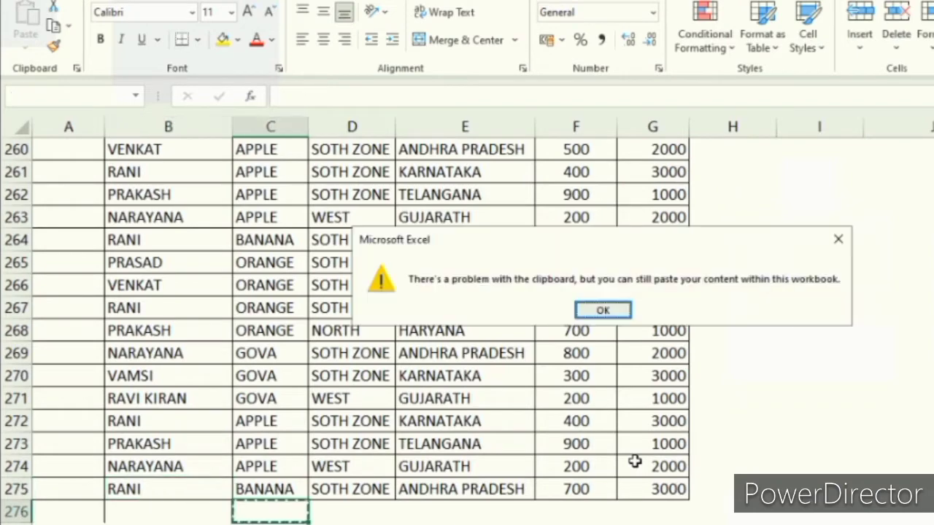
key(Return)
key(ctrl+Up)
key(ctrl+Up)
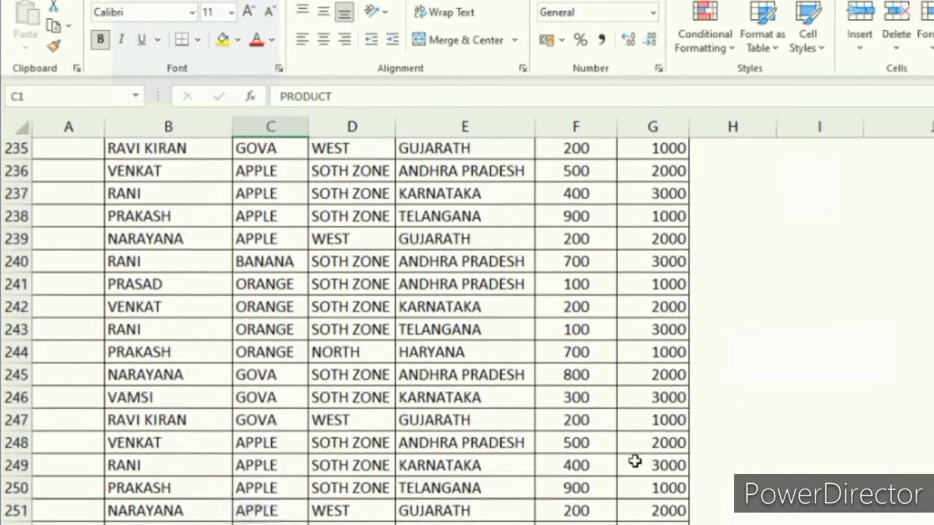
key(Down)
key(Left)
key(Left)
key(Right)
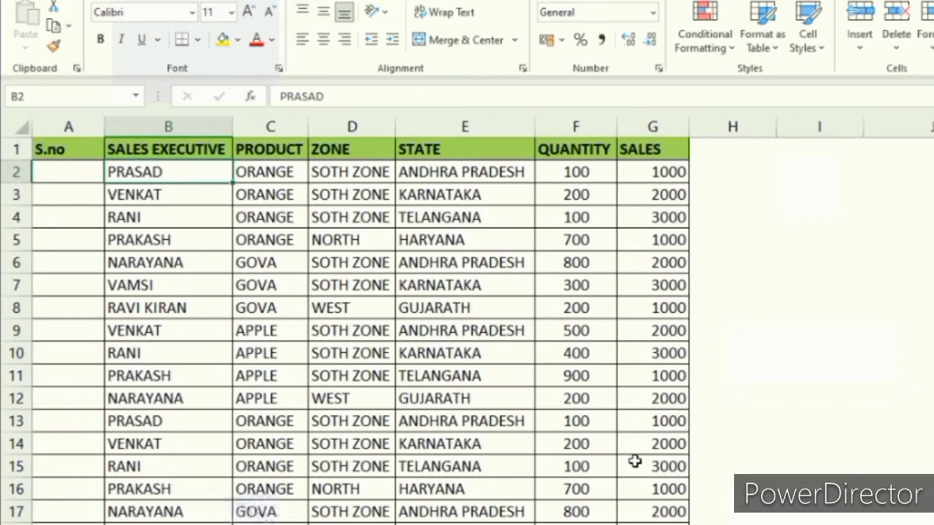
- Enter the serial numbers 1, 2, 3 and 4 individually in cells A2 to A5
key(Left)
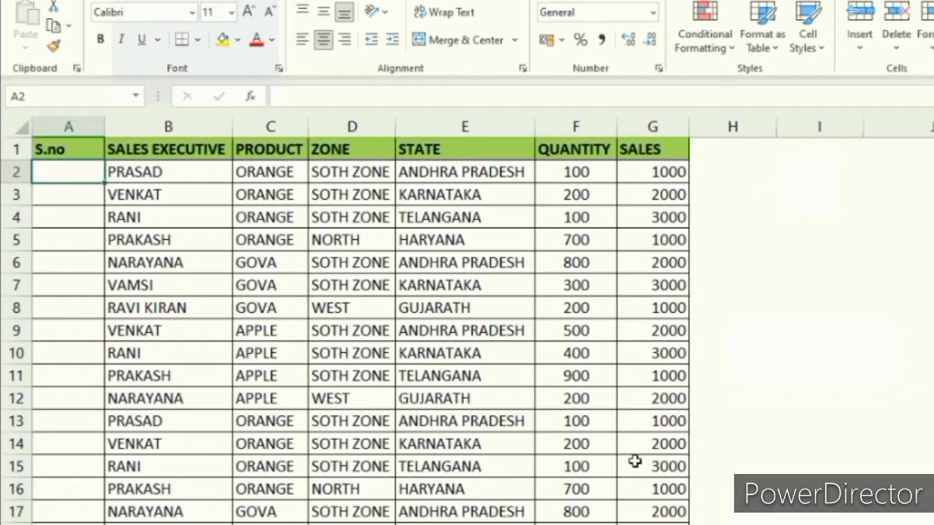
text(1)
key(Return)
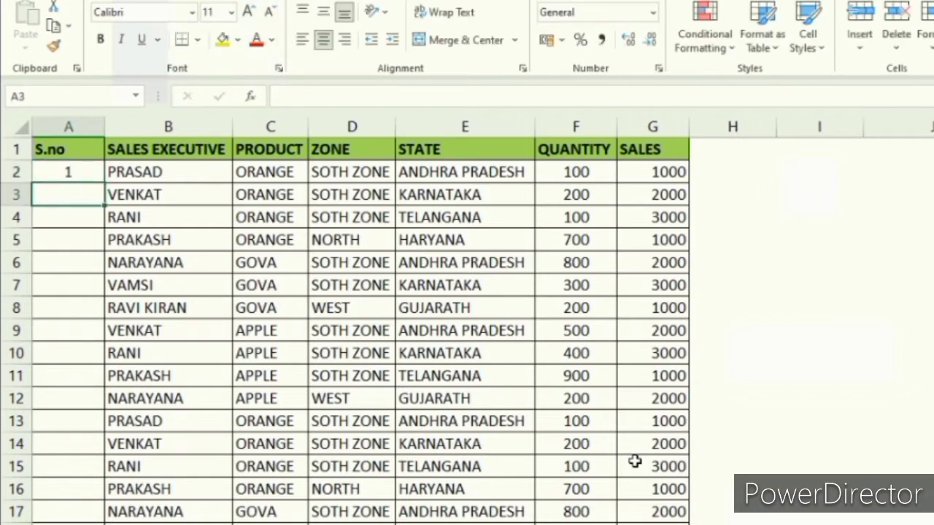
text(2)
key(Return)
text(3)
key(Return)
text(4)
key(Return)
- Clear the hand-entered serial numbers from cells A2 to A5
key(Up)
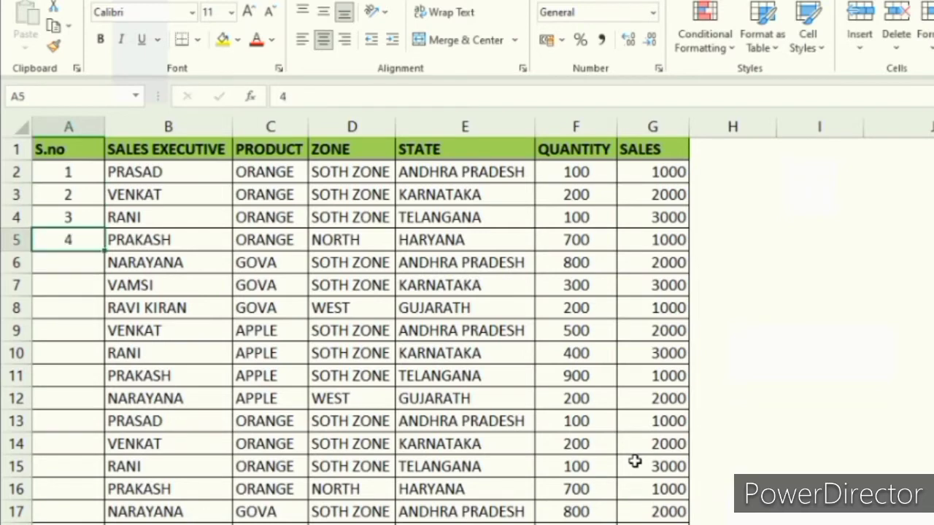
key(Up)
key(Up)
key(Up)
key(ctrl+shift+Down)
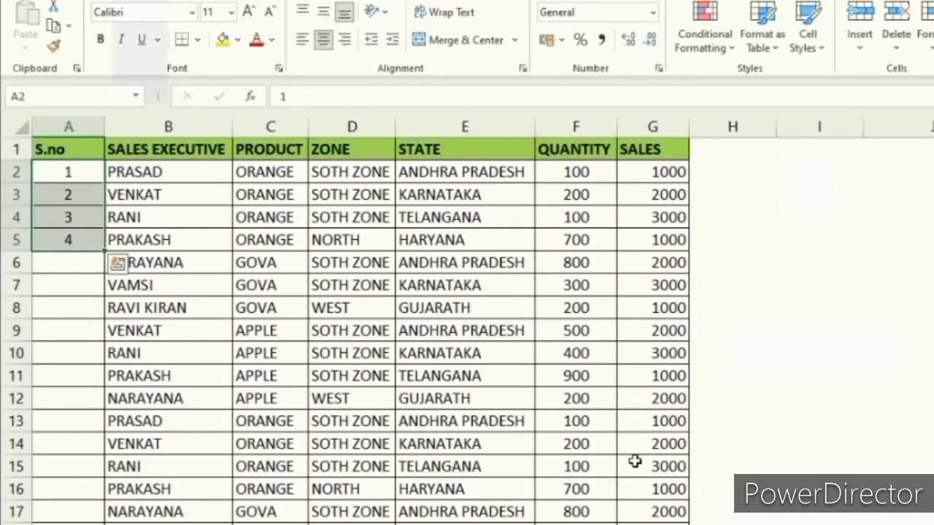
key(Delete)
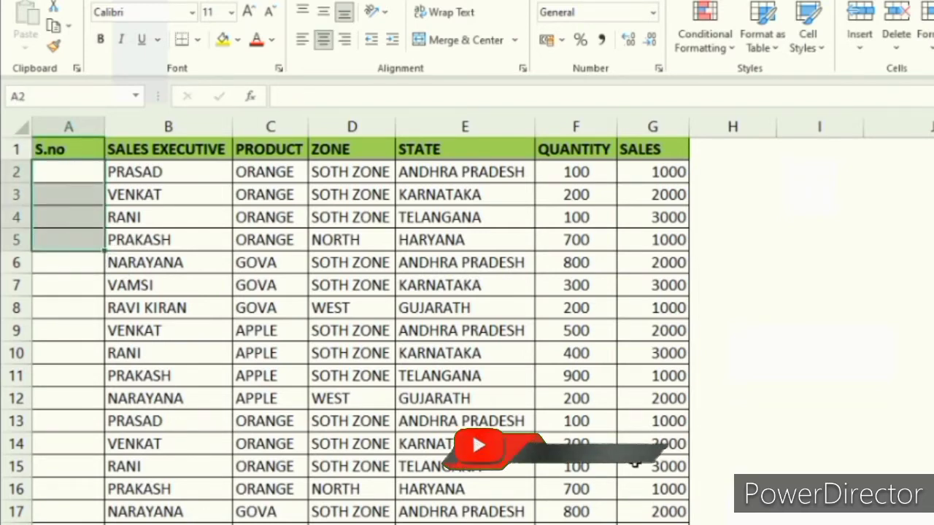
- Enter 1 in A2 and 2 in A3, and extend the series down the S.no column to the last record
key(Up)
key(Down)
text(1)
key(Return)
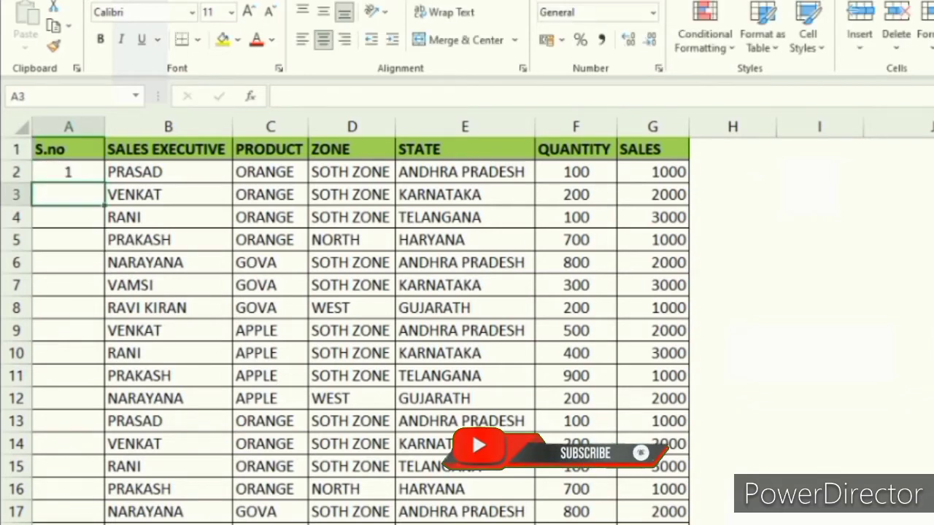
text(2)
key(Return)
key(Up)
key(Up)
key(shift+Down)
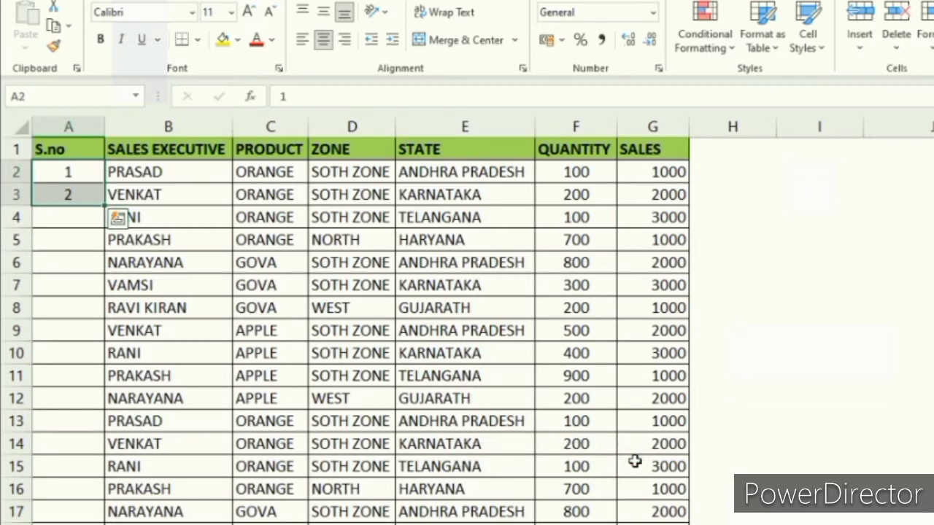
double_click(104, 205)
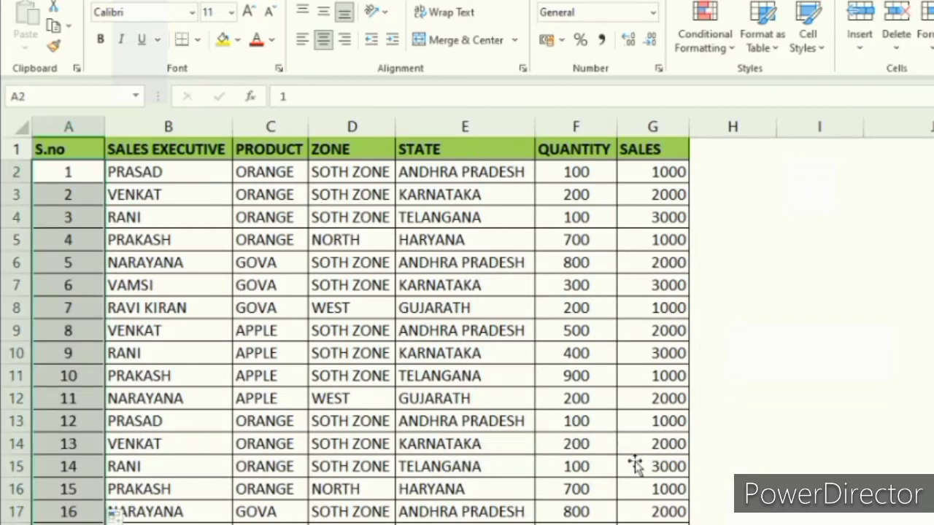
- Check the filled serial numbers at the end of the sales records
key(Up)
key(ctrl+Down)
key(Down)
key(Down)
key(Down)
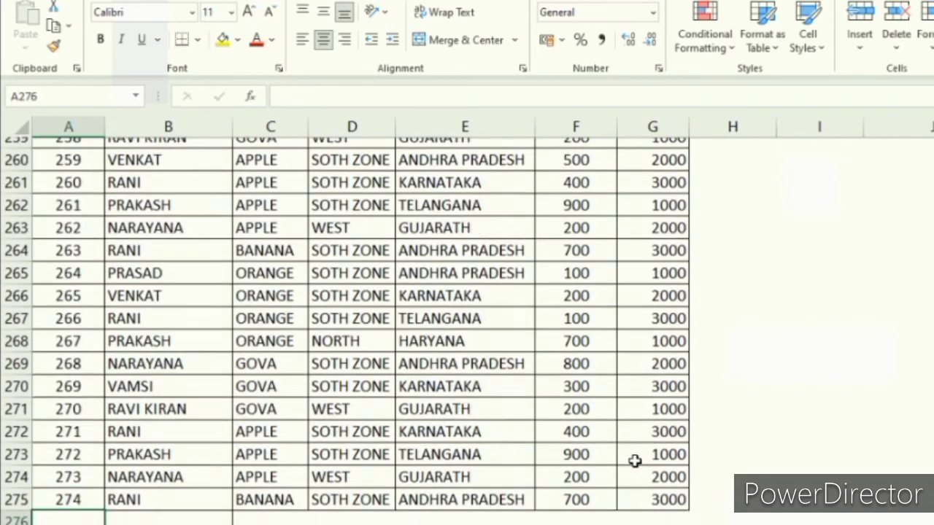
key(Up)
key(Up)
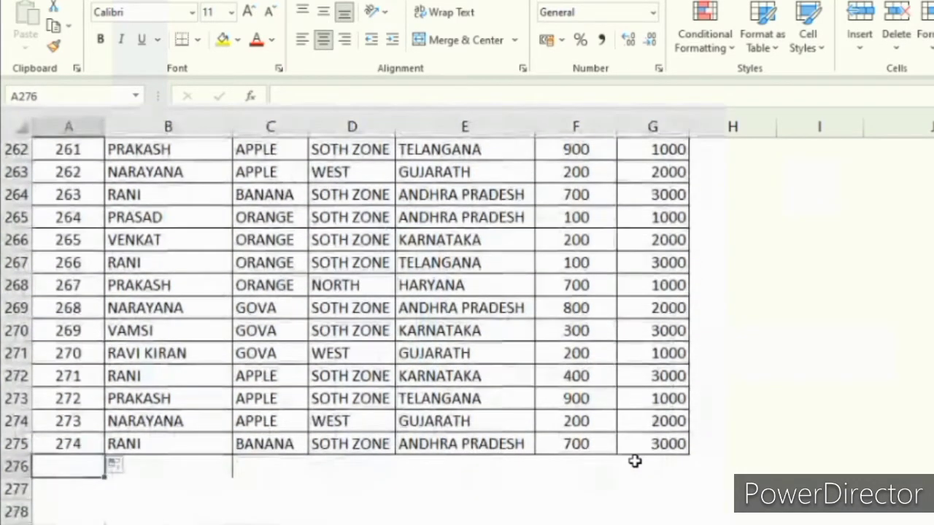
key(ctrl+c)
key(Right)
key(Right)
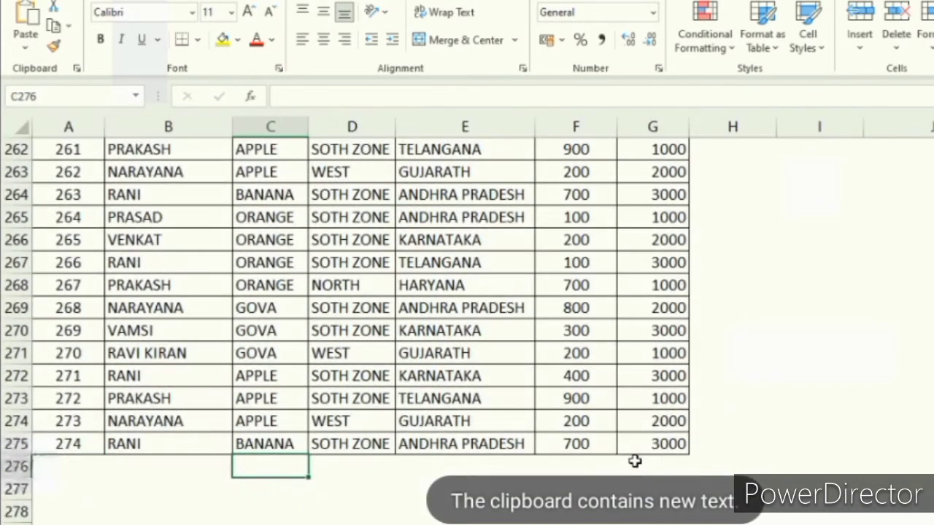
- Insert a blank row above row 14 of the sales table
key(Left)
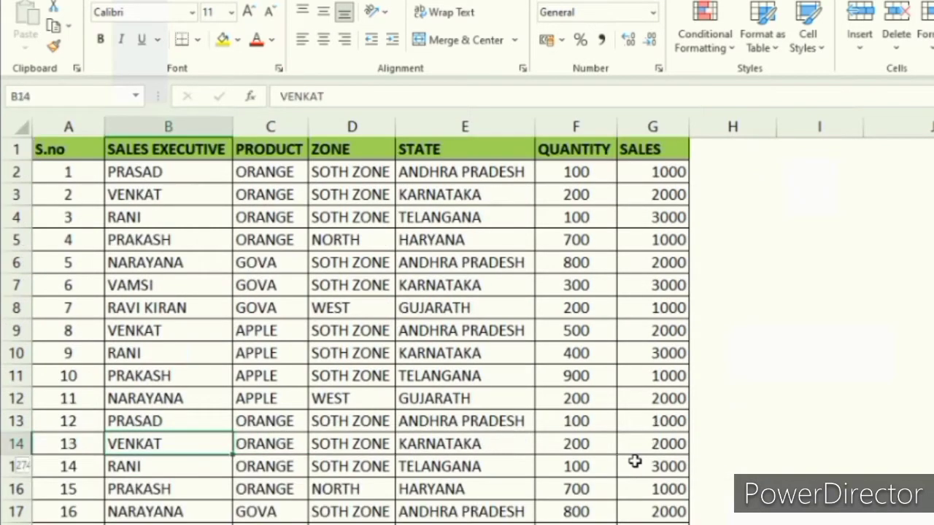
key(shift+space)
key(ctrl+plus)
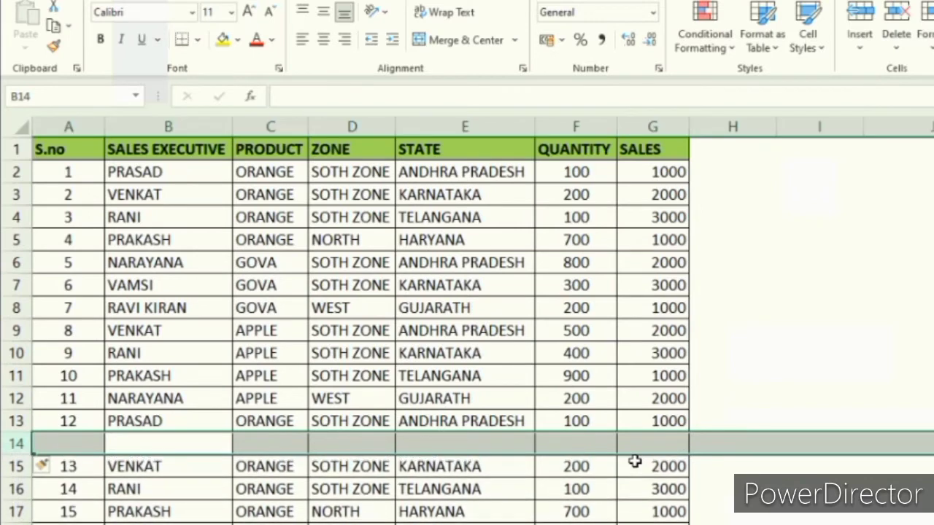
- Enter 12 as the serial number in A14 and copy it down into A15
key(Left)
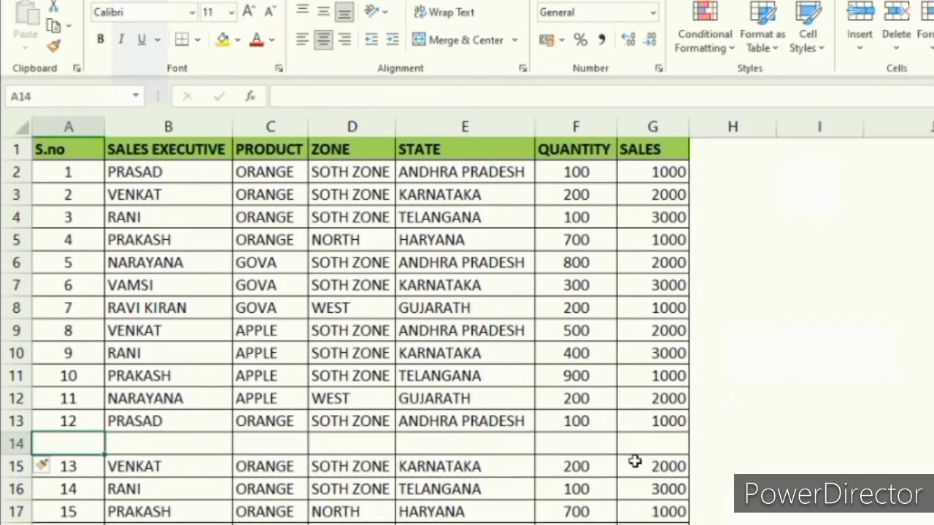
text(12)
key(Return)
key(ctrl+d)
key(Up)
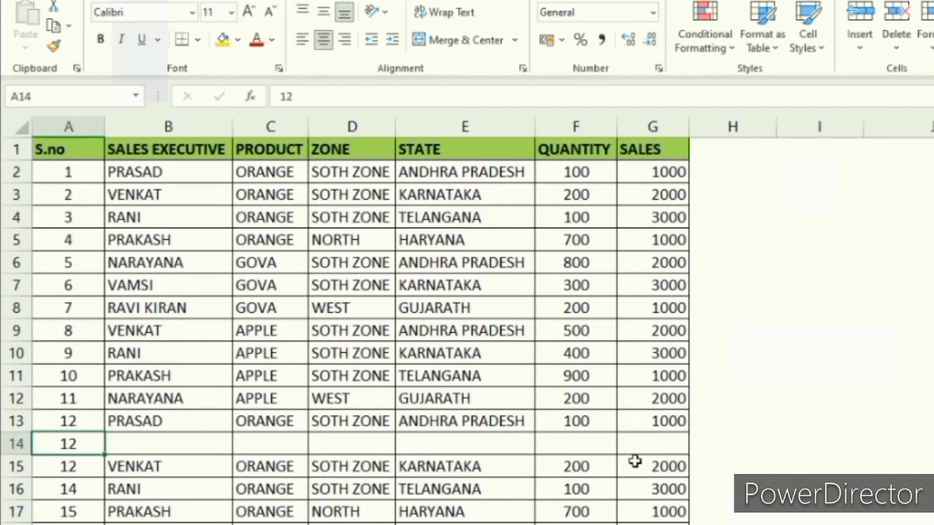
- Delete the inserted row 14 together with the record directly below it
key(shift+space)
key(ctrl+minus)
key(ctrl+minus)
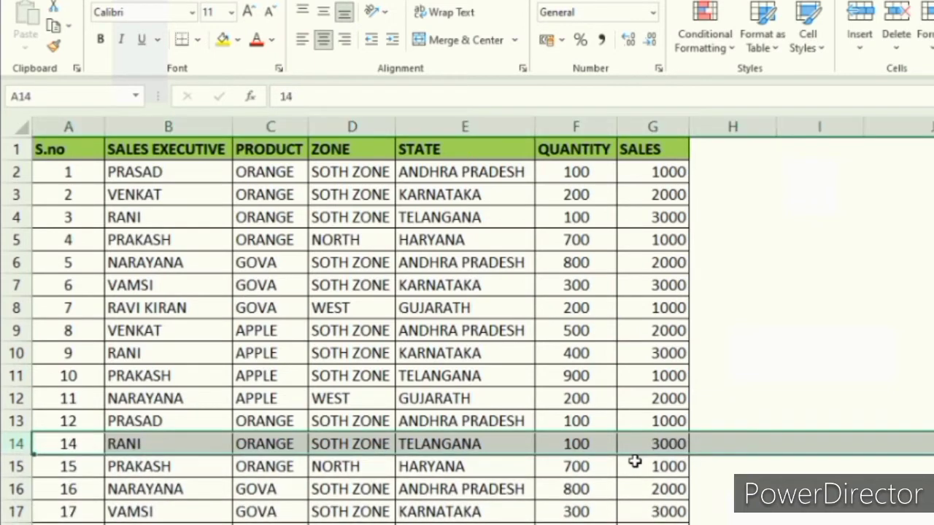
- Clear every serial number in the S.no column from A2 down to the last record
key(ctrl+Home)
key(Down)
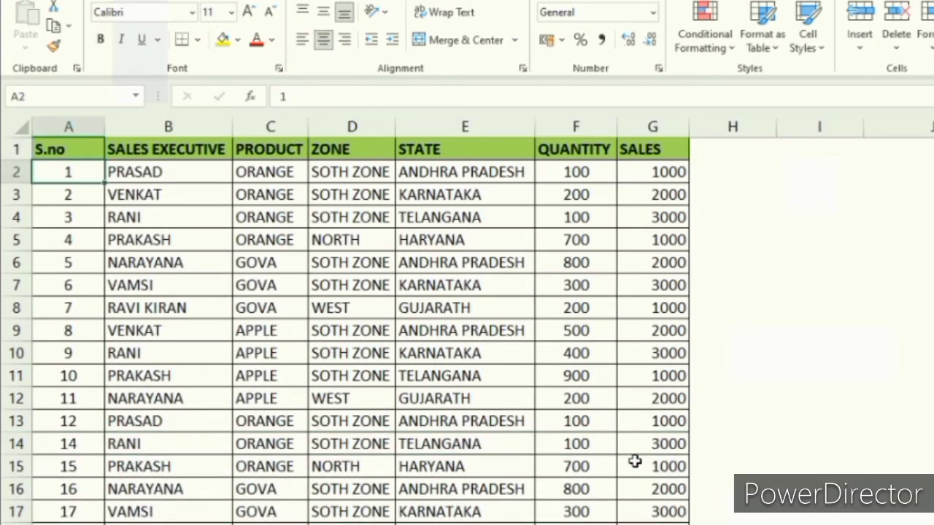
key(ctrl+shift+Down)
key(ctrl+BackSpace)
key(Delete)
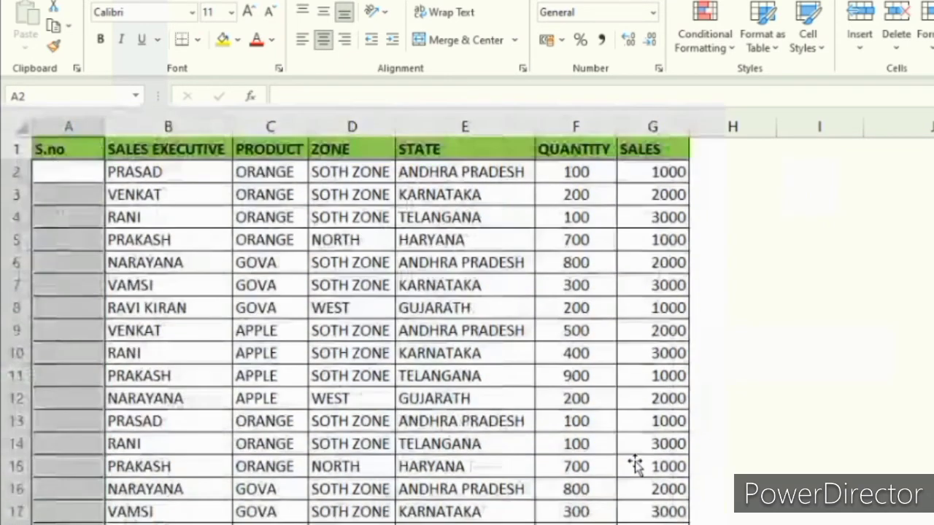
- Enter 1 in A2 and the formula =A2+1 in A3
key(Up)
key(Down)
text(1)
key(Return)
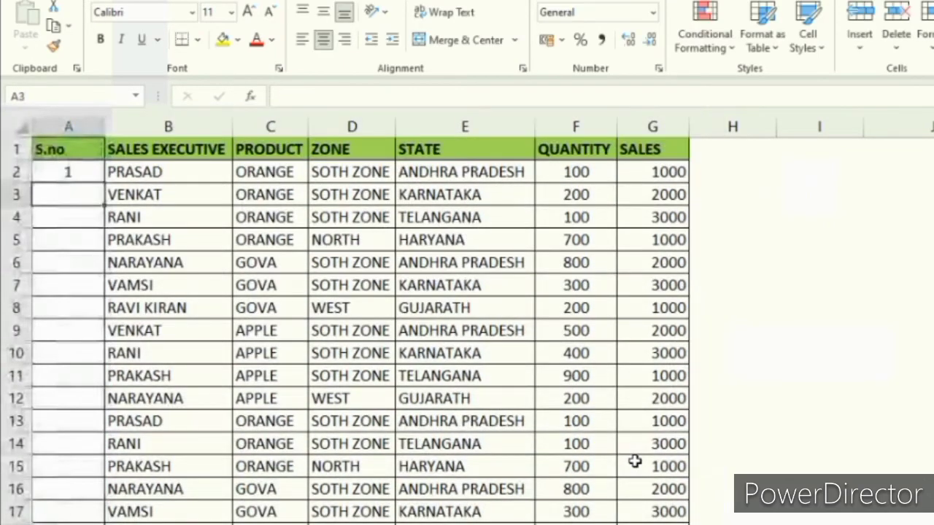
text(=)
key(Up)
text(+1)
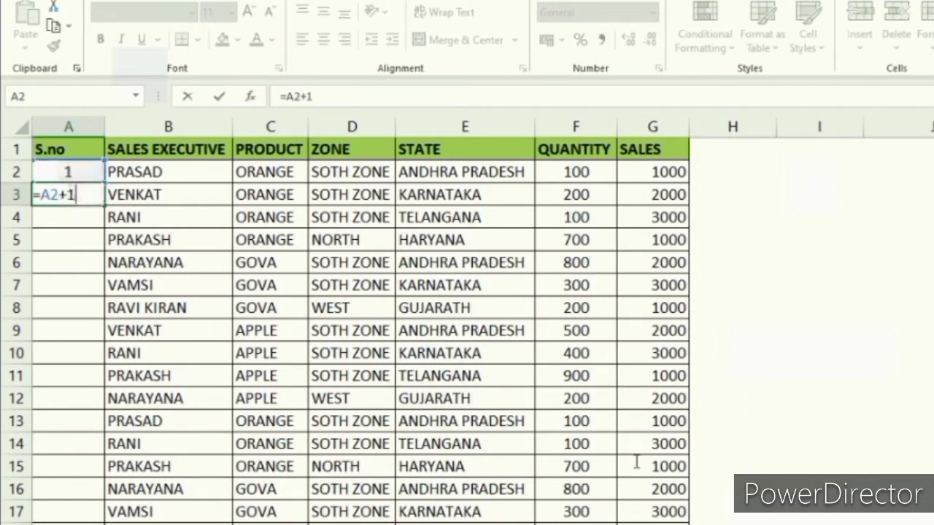
key(Return)
- Fill the A3 formula down the S.no column to the last record and check the end of the list
key(Up)
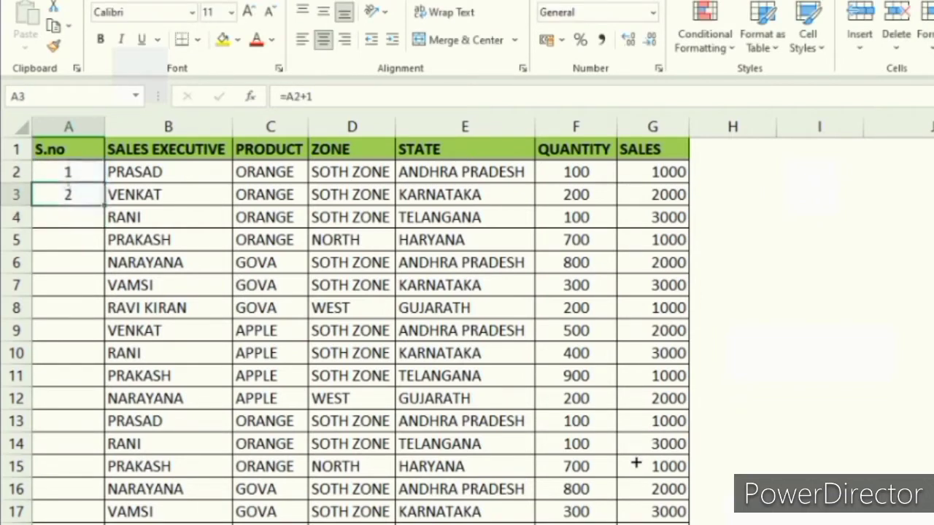
double_click(104, 206)
key(ctrl+Down)
key(Down)
key(Down)
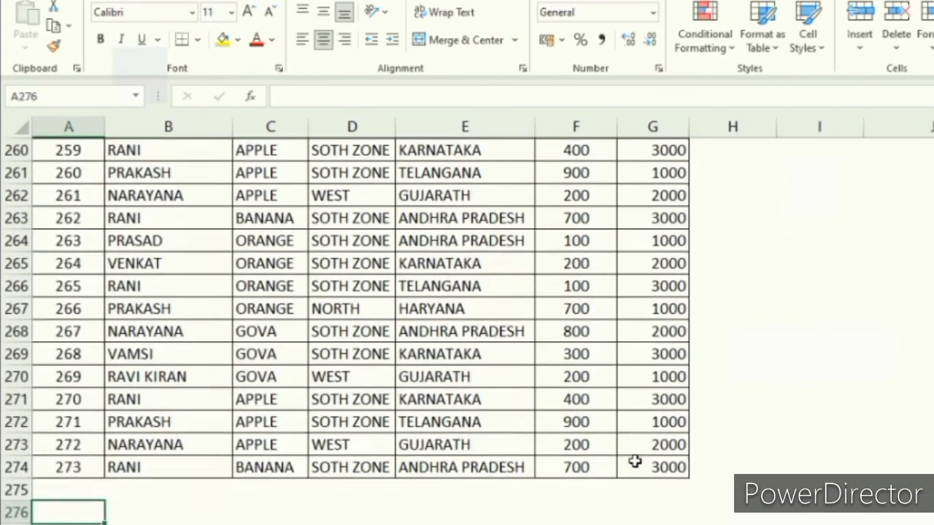
- Insert a blank row above row 15 and continue the add-one serial number formula through its S.no cell
key(Up)
key(Up)
key(ctrl+Up)
key(Down)
key(Down)
key(Down)
key(Down)
key(Down)
key(Down)
key(Down)
key(Down)
key(Down)
key(Down)
key(Down)
key(Down)
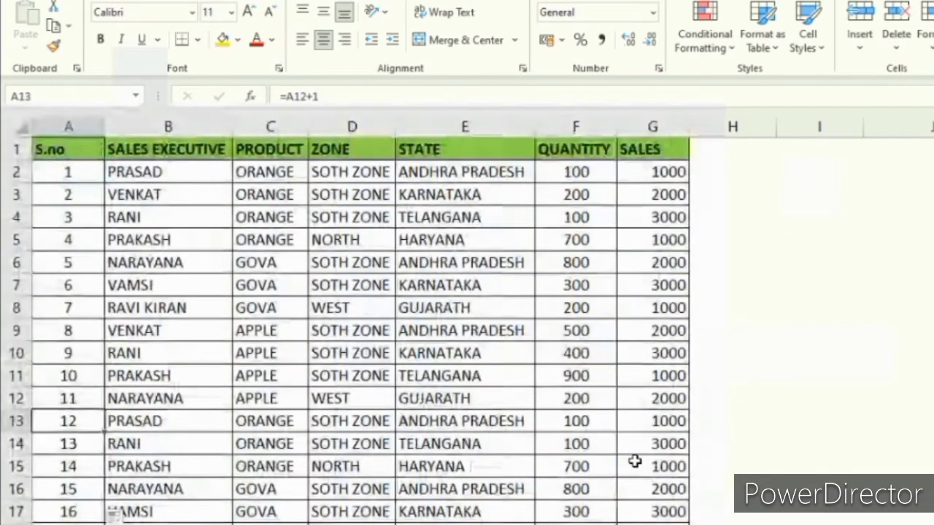
key(Down)
key(Down)
key(Right)
key(shift+space)
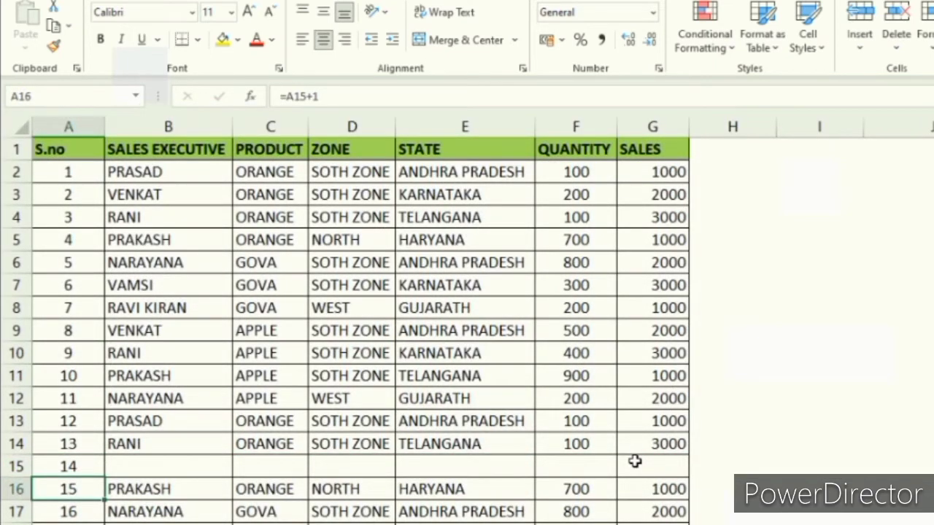
- Delete the inserted row 15 and inspect the S.no formulas in the rows below it
key(Up)
key(shift+space)
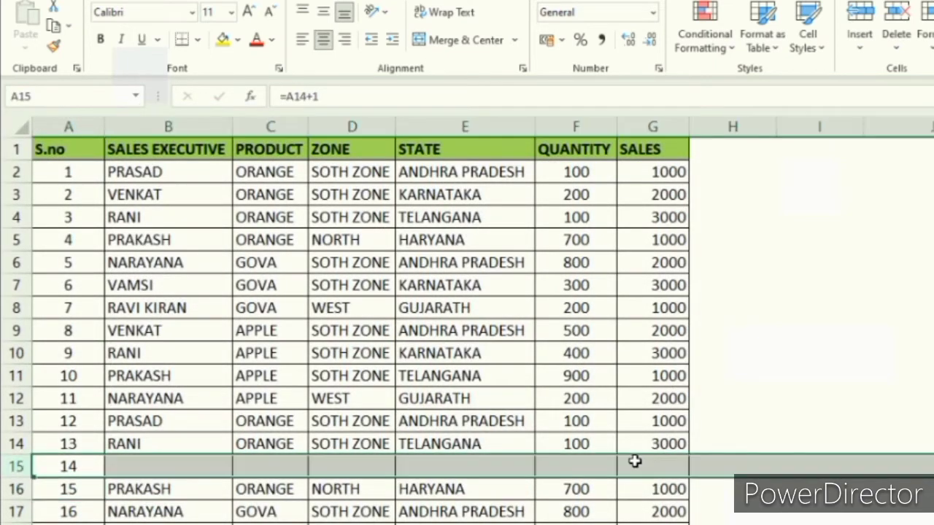
key(ctrl+minus)
key(Down)
key(Down)
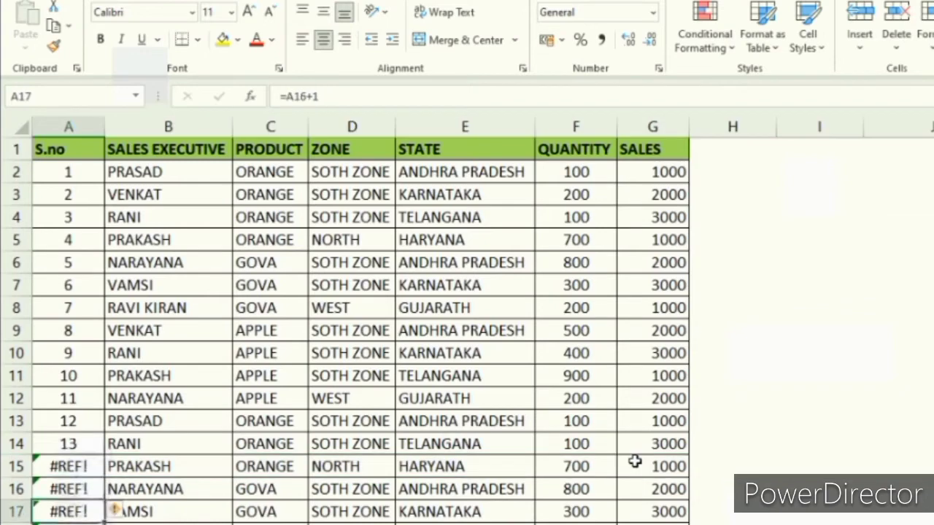
key(Up)
key(Up)
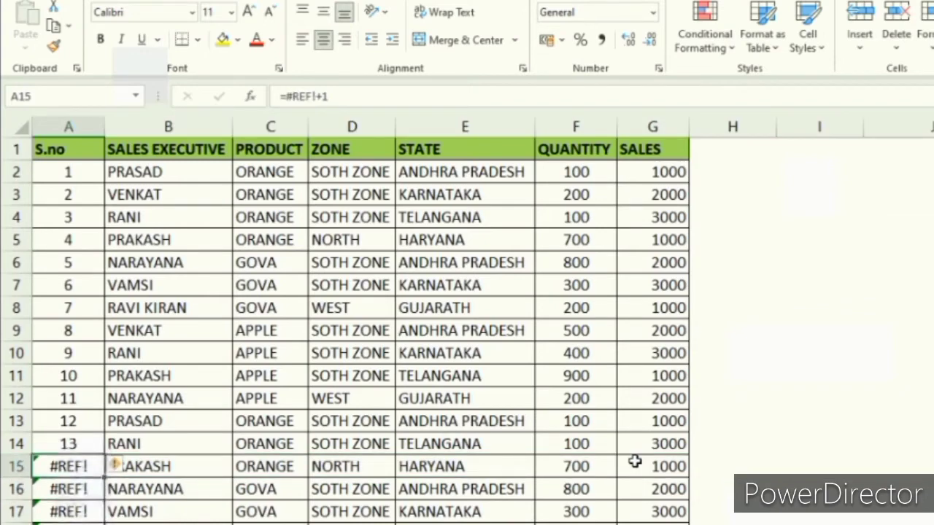
- Clear all S.no entries from A2 down to the last record
key(ctrl+Up)
key(Down)
key(ctrl+shift+Down)
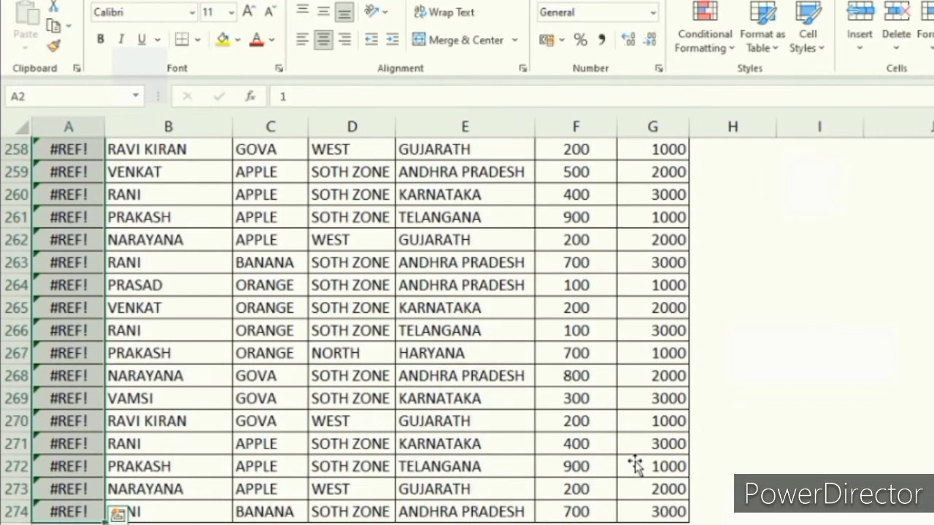
scroll(635, 461, up, 6)
key(Delete)
key(Up)
key(Down)
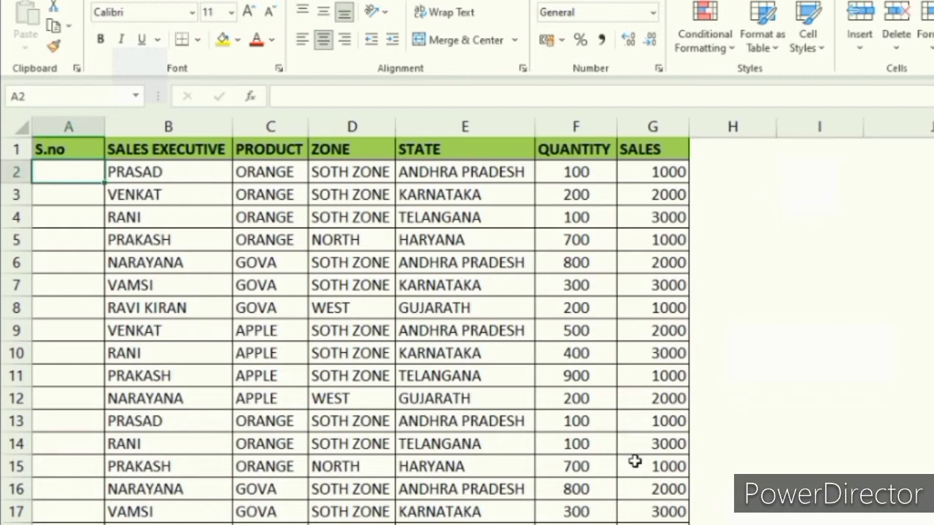
- Enter the formula =SEQUENCE(300,1,1,1) in A2 to generate the S.no values
text(=se)
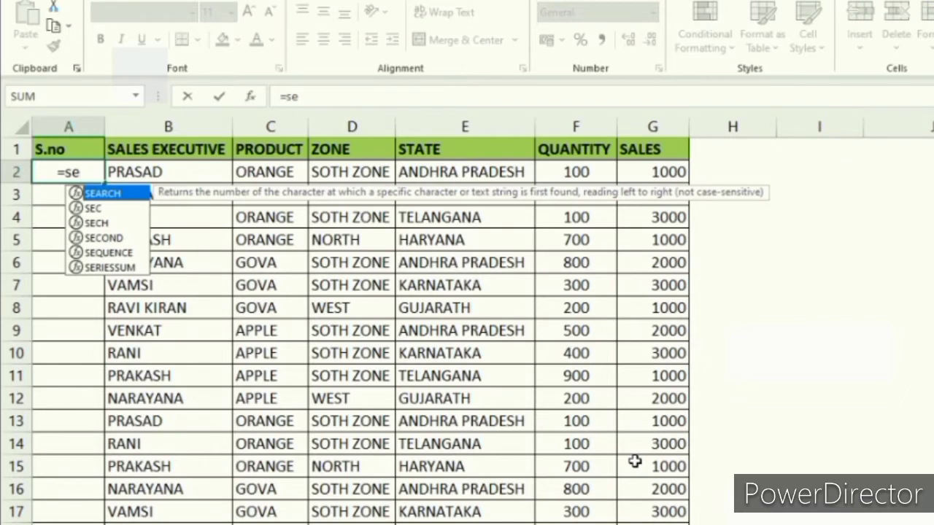
key(Down)
key(Down)
key(Down)
key(Down)
key(Tab)
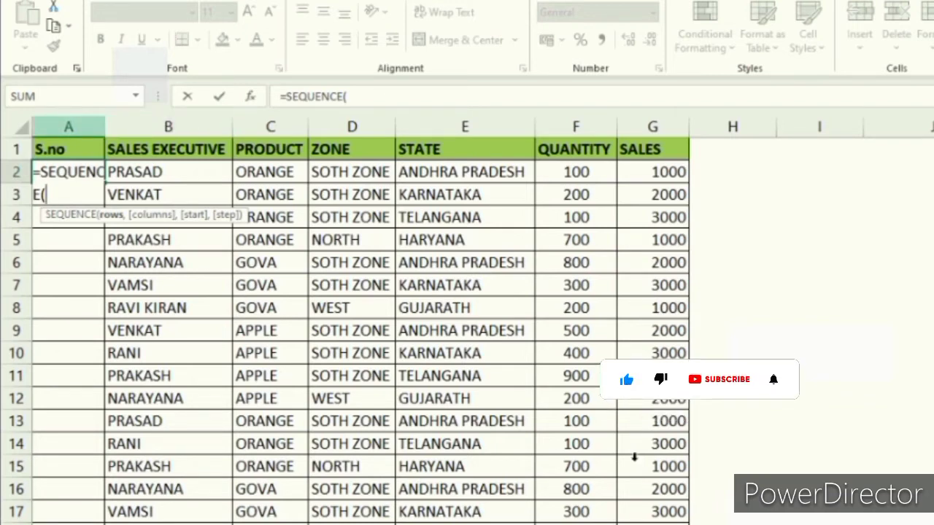
text(300)
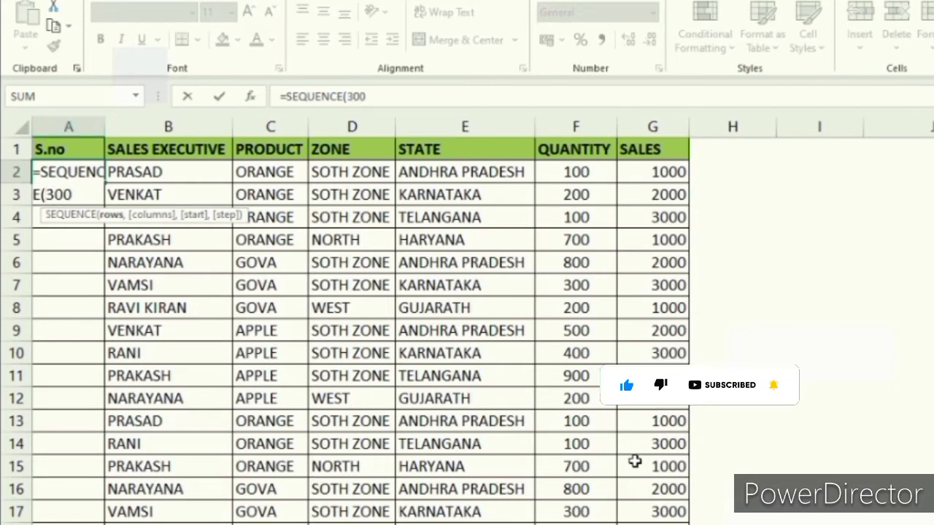
text(,)
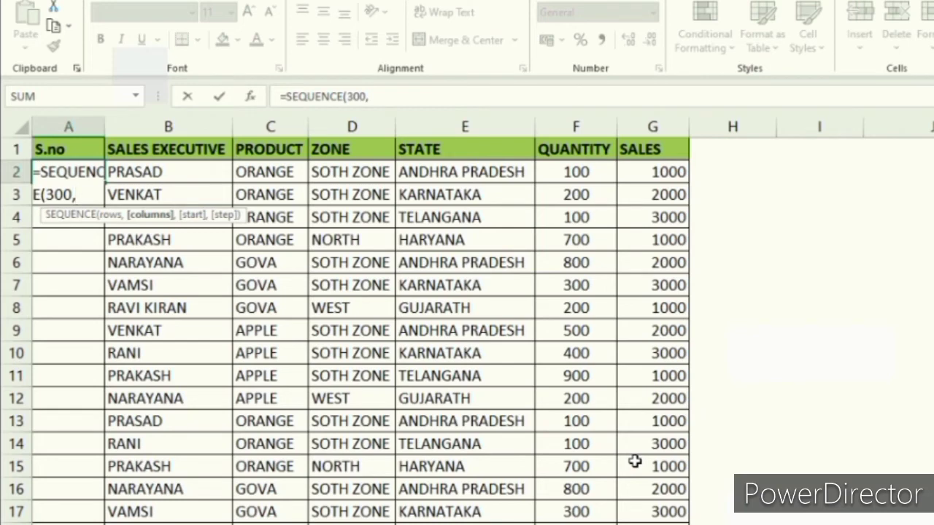
text(1,)
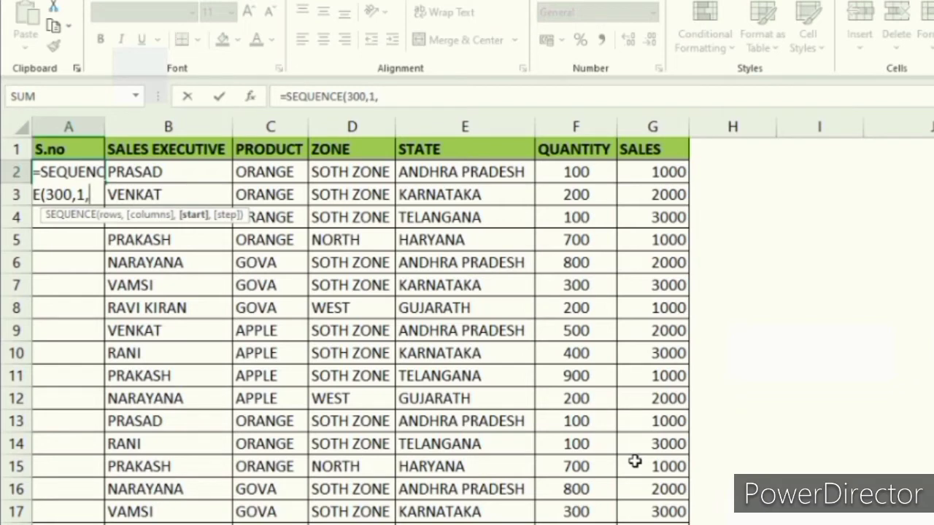
text(1,)
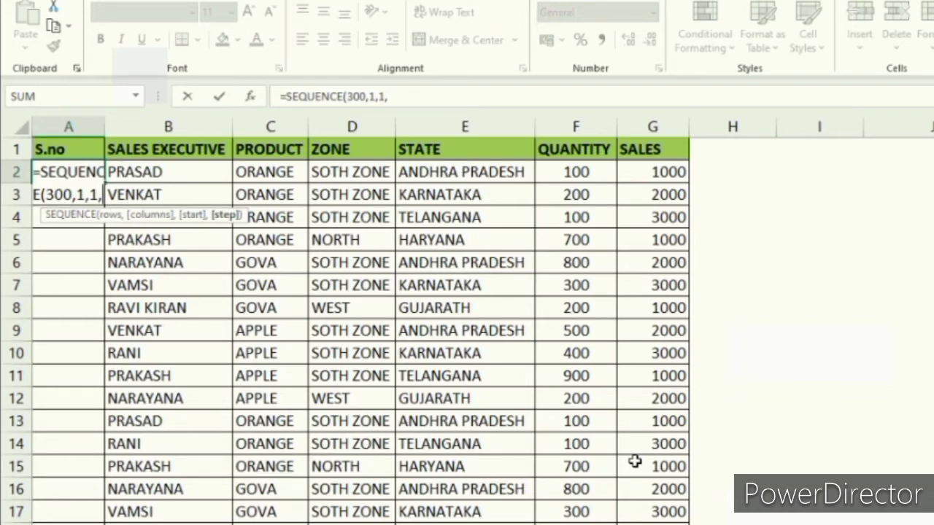
text(1)
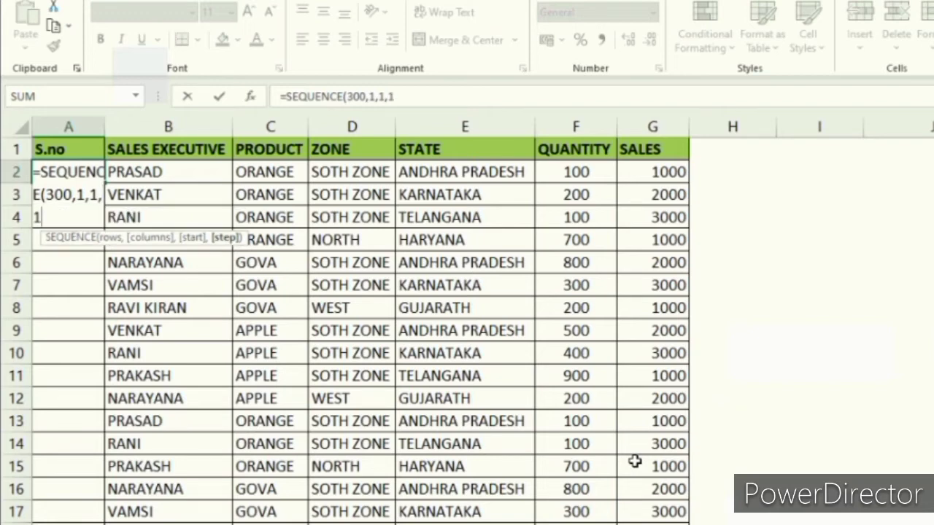
text())
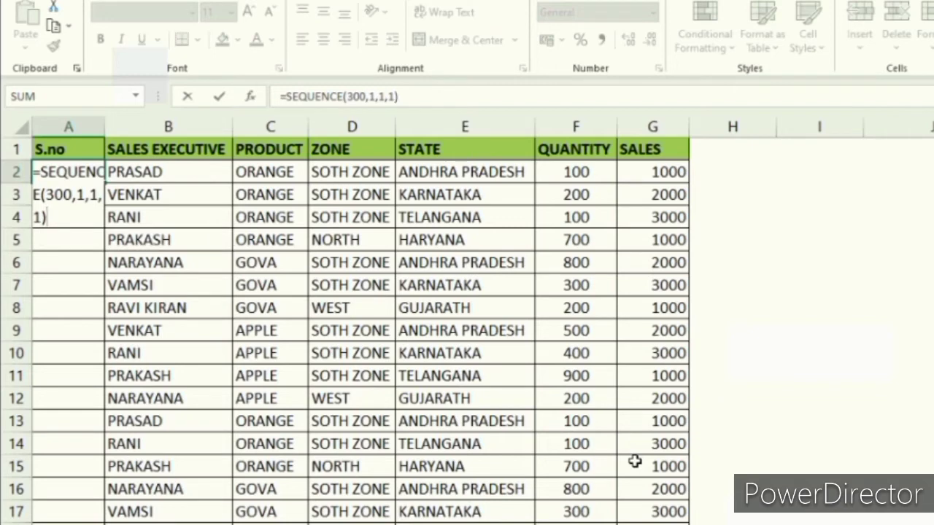
key(Return)
key(Up)
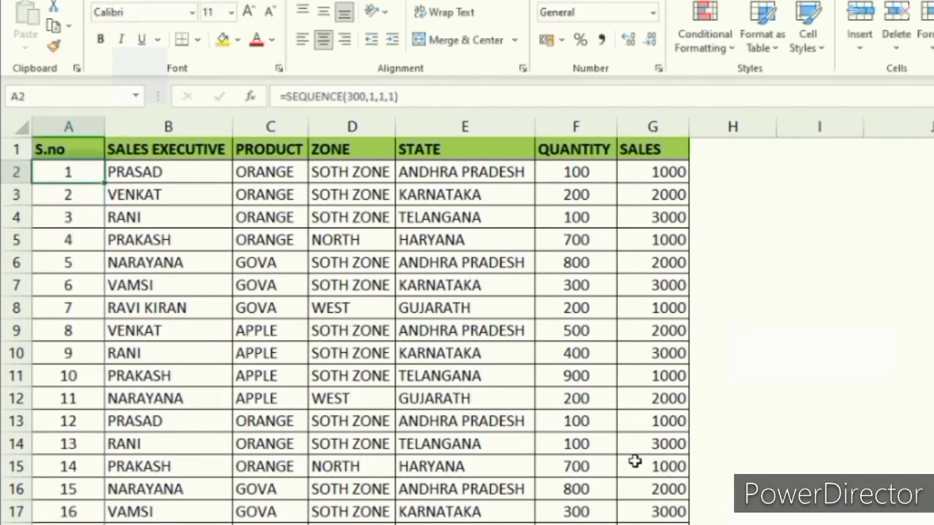
- Compare where the S.no sequence ends with where the SALES EXECUTIVE records end
key(ctrl+Down)
key(Down)
key(Up)
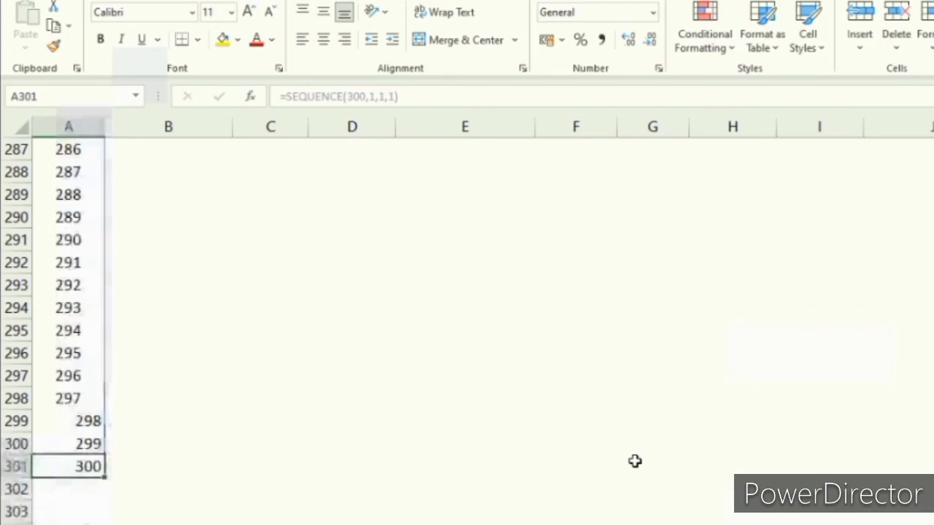
key(ctrl+Up)
key(Down)
key(Right)
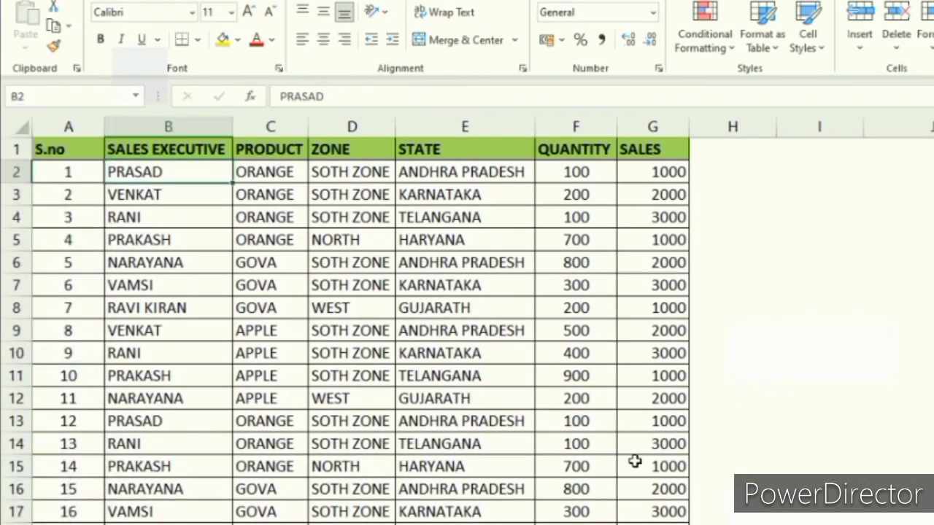
key(ctrl+Down)
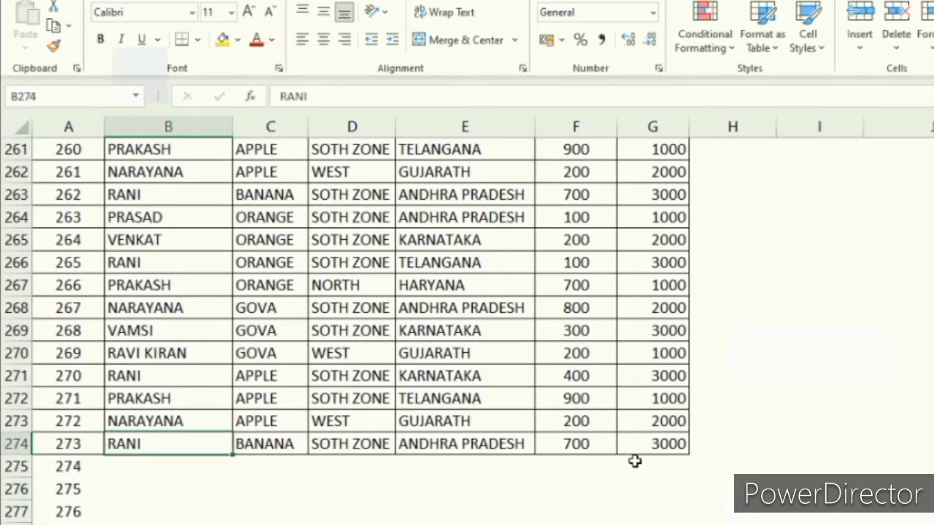
key(ctrl+Up)
key(Down)
key(Left)
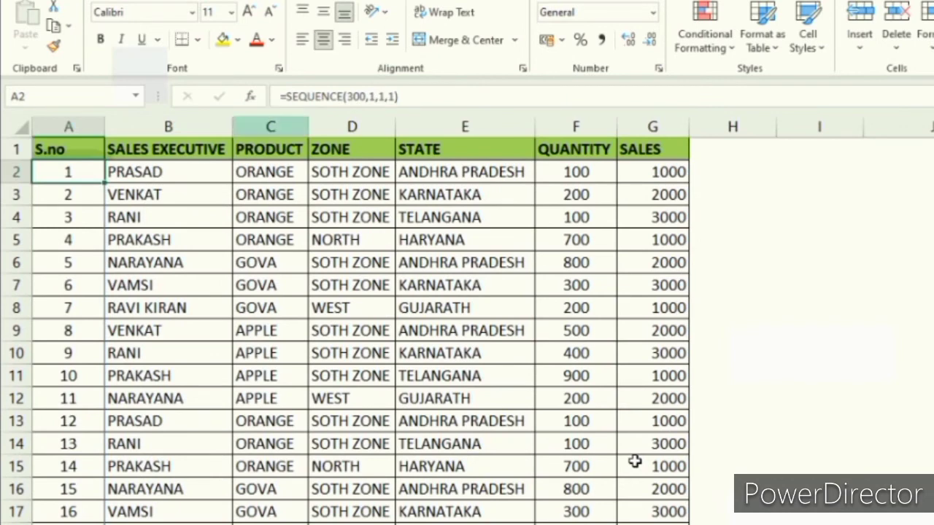
- Replace the fixed 300 rows argument in A2's SEQUENCE formula with count(B:B)
key(F2)
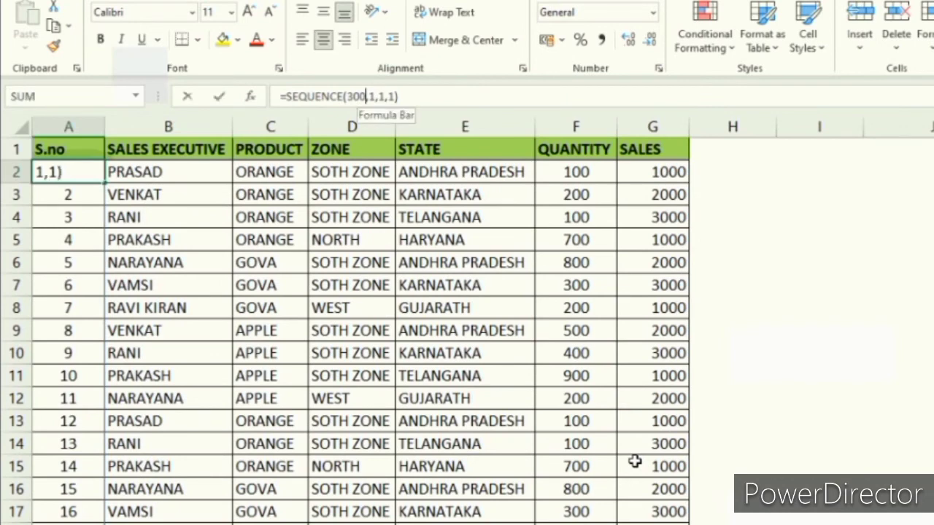
key(Left)
key(Left)
key(Left)
key(Left)
key(Left)
key(Left)
key(Left)
key(BackSpace)
key(BackSpace)
key(BackSpace)
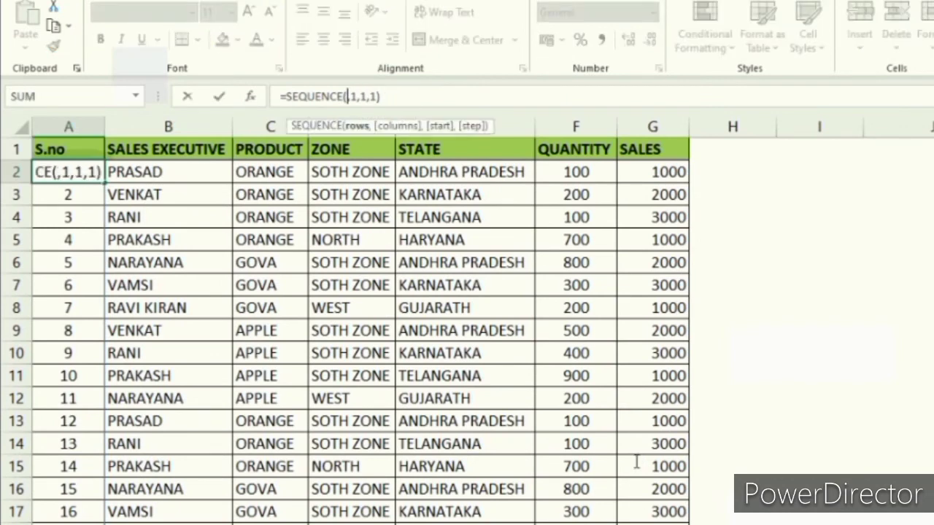
text(count)
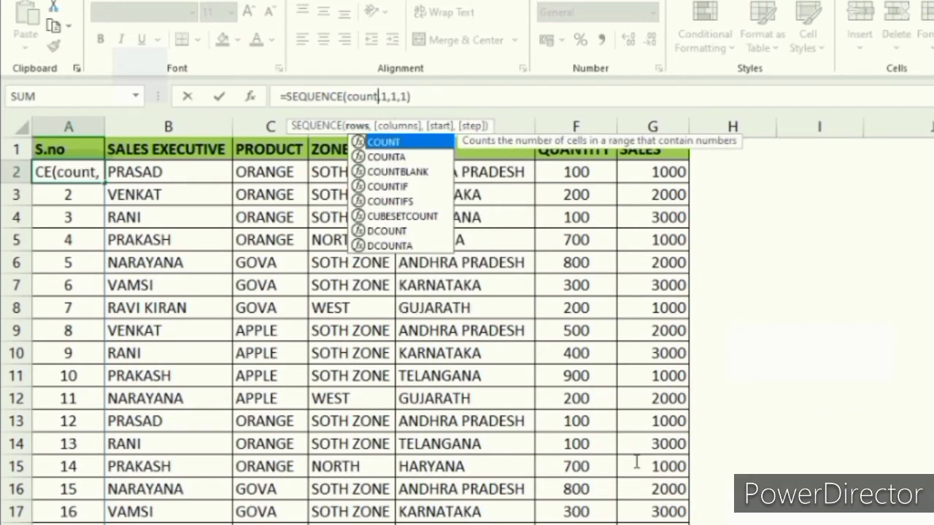
text(()
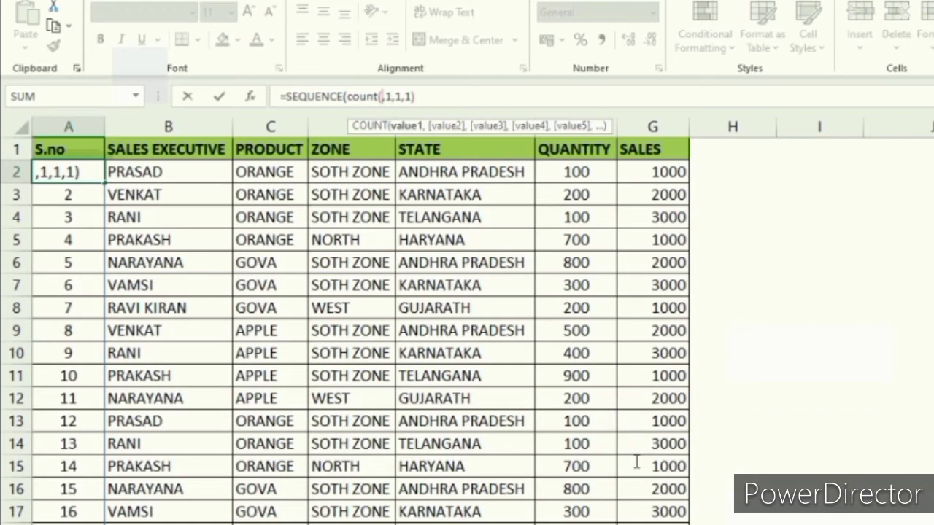
click(168, 127)
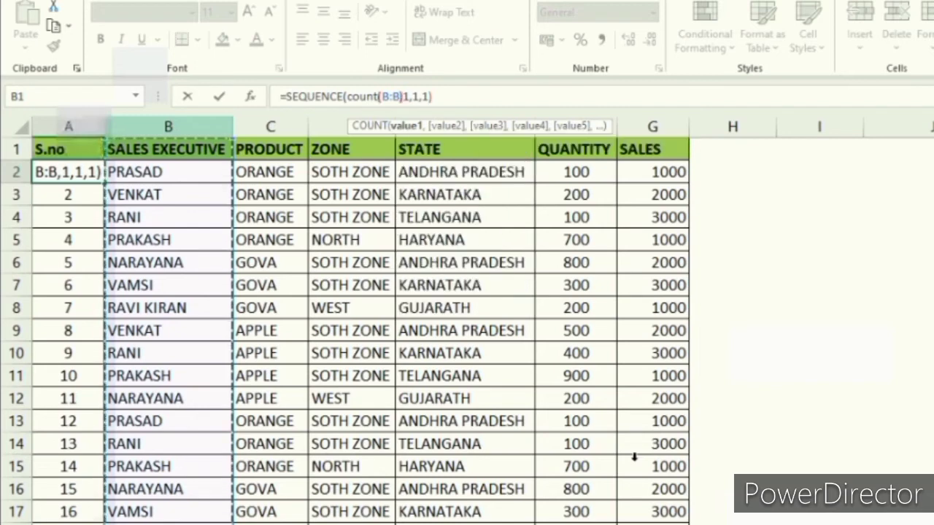
text())
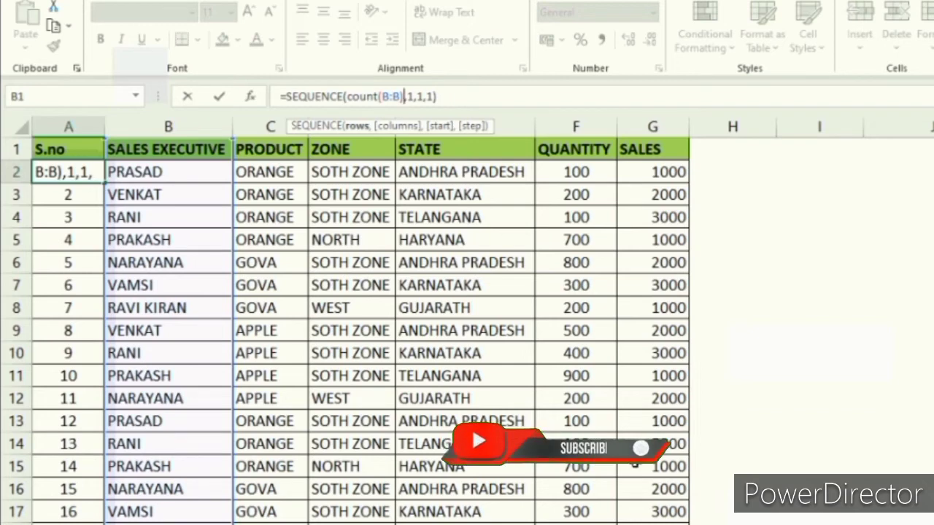
- Subtract 1 from the count and enclose it in parentheses, making the A2 formula =SEQUENCE((COUNT(B:B)-1),1,1,1)
text(-1))
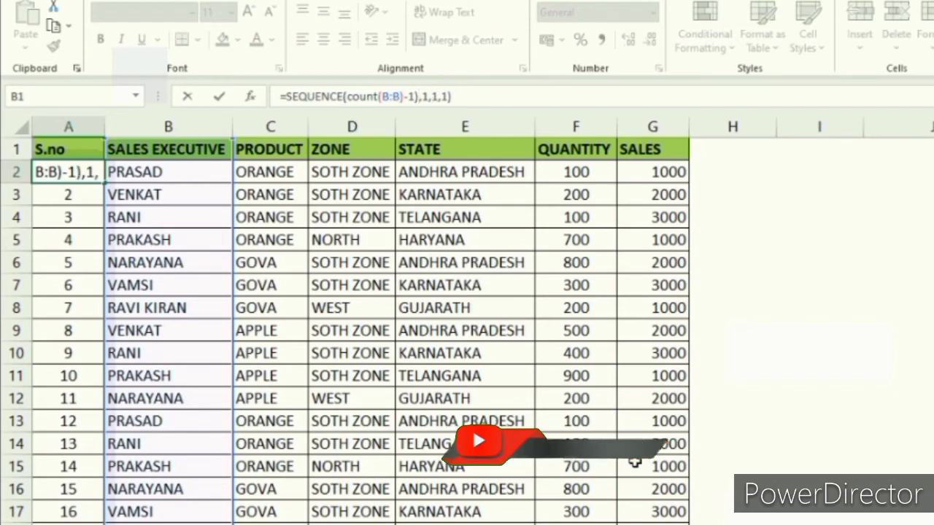
key(Left)
key(Left)
key(Left)
key(Left)
key(Left)
key(Left)
key(Left)
key(Left)
key(Left)
key(Left)
key(Left)
key(Left)
key(Left)
text(()
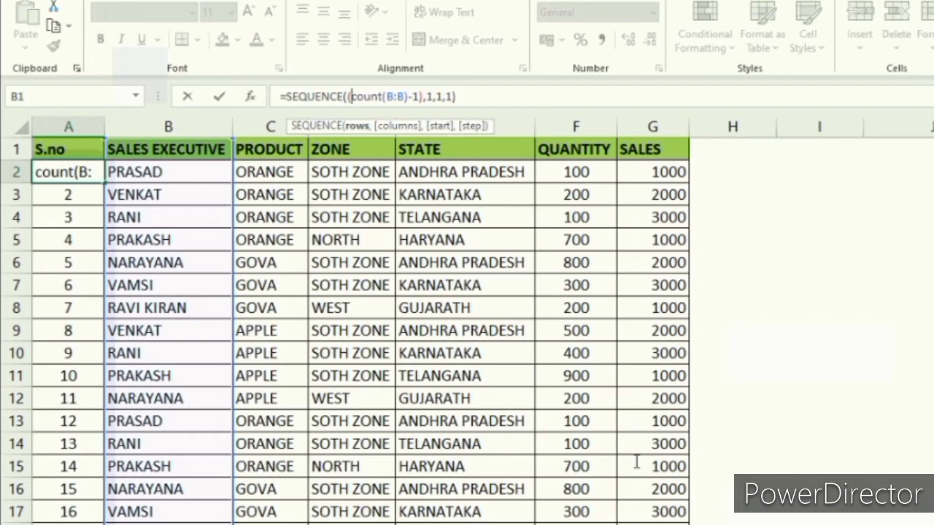
key(Return)
key(Up)
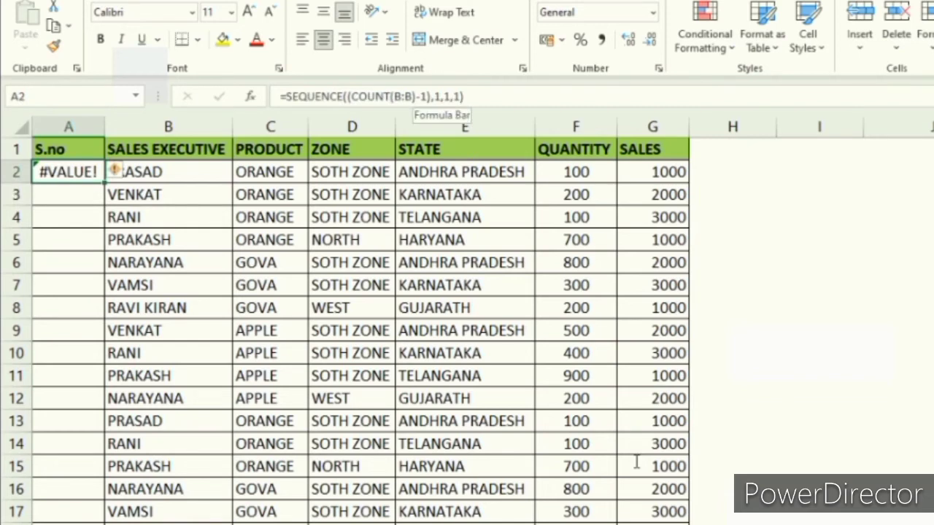
- Change COUNT to COUNTA in A2 so the formula is =SEQUENCE((COUNTA(B:B)-1),1,1,1)
click(389, 97)
text(a)
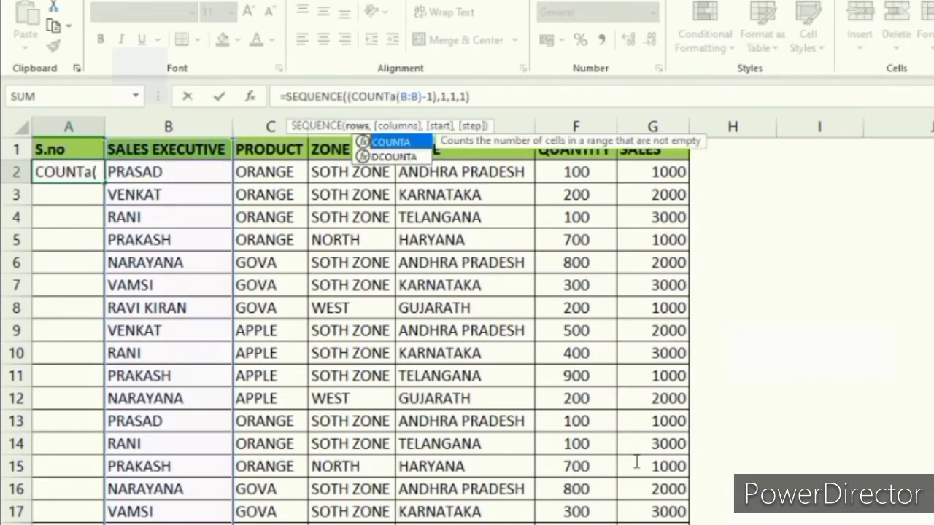
key(Return)
key(Up)
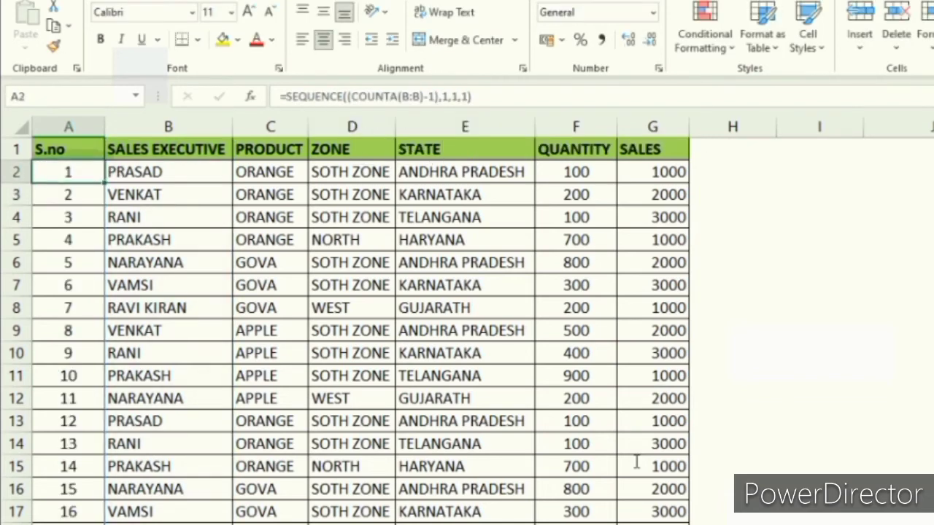
- Check the S.no numbering against the last record and the empty rows below the table
key(ctrl+Down)
key(Down)
key(Down)
key(Up)
key(Up)
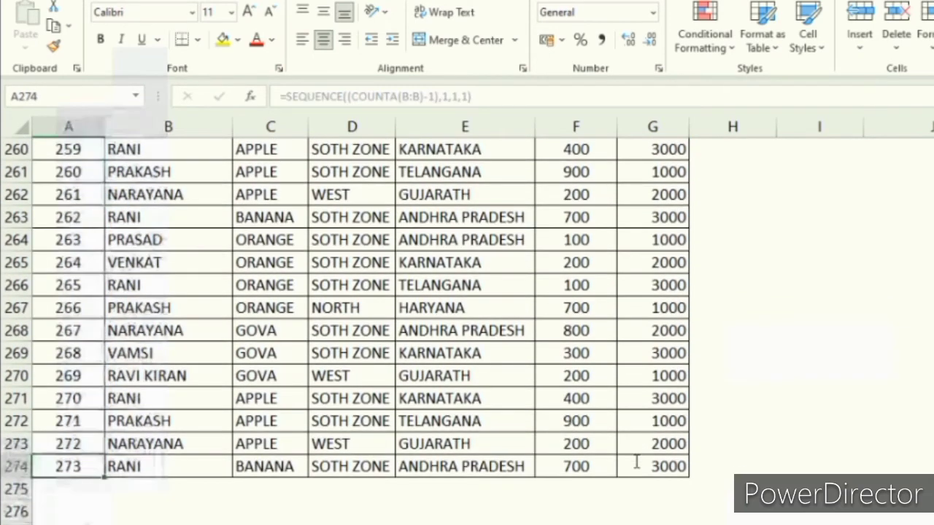
key(Right)
key(Down)
key(Down)
key(Down)
key(Down)
key(Down)
key(Up)
key(Up)
key(Up)
key(Up)
key(Up)
key(Up)
key(Up)
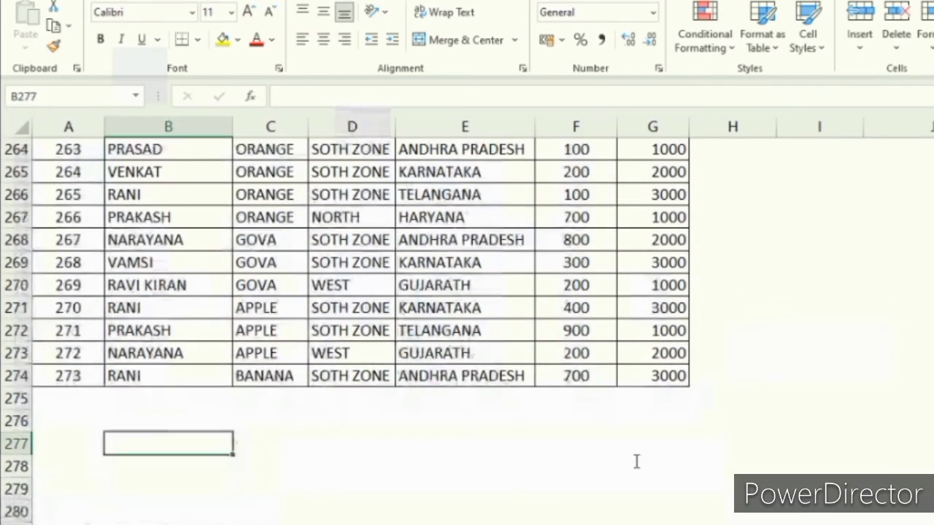
key(ctrl+Up)
key(Down)
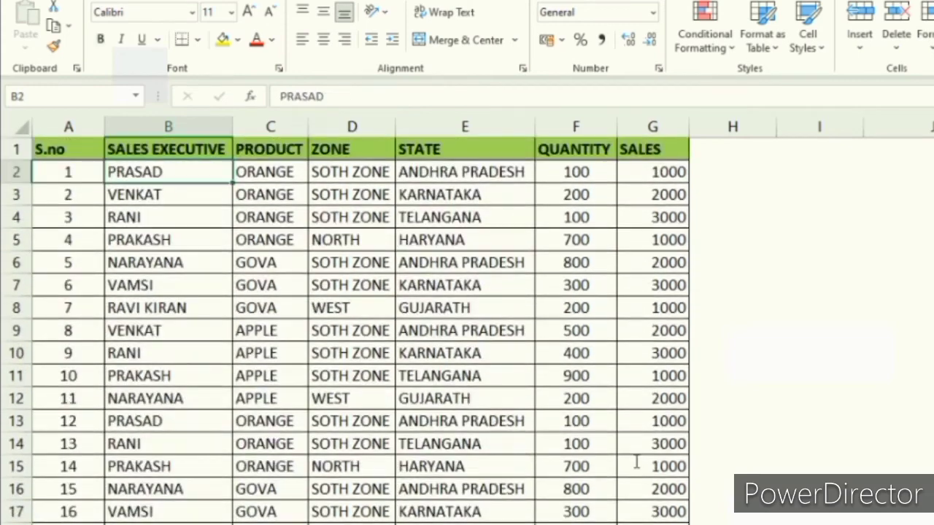
- Insert a blank row above row 13 and inspect the S.no formula in A13
key(Down)
key(Down)
key(Down)
key(Down)
key(Down)
key(Down)
key(Down)
key(Down)
key(Down)
key(Down)
key(Down)
key(shift+space)
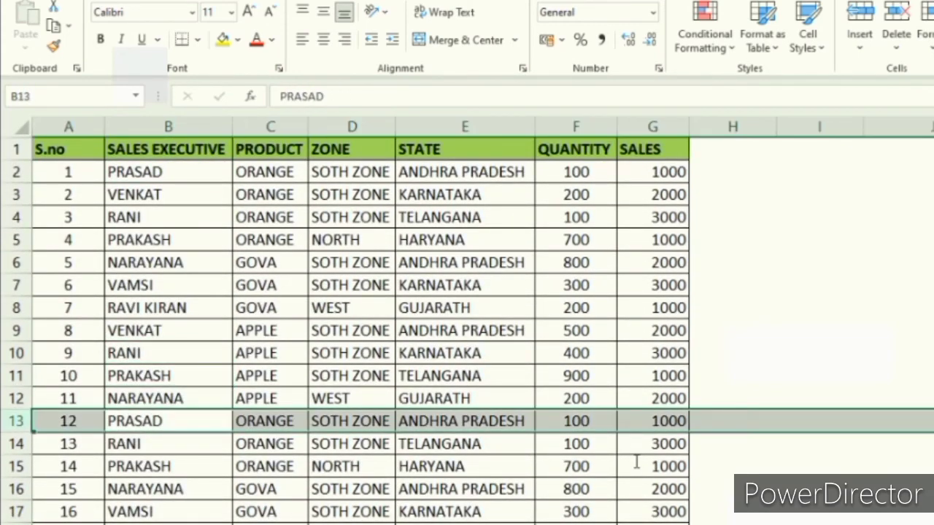
key(ctrl+shift+plus)
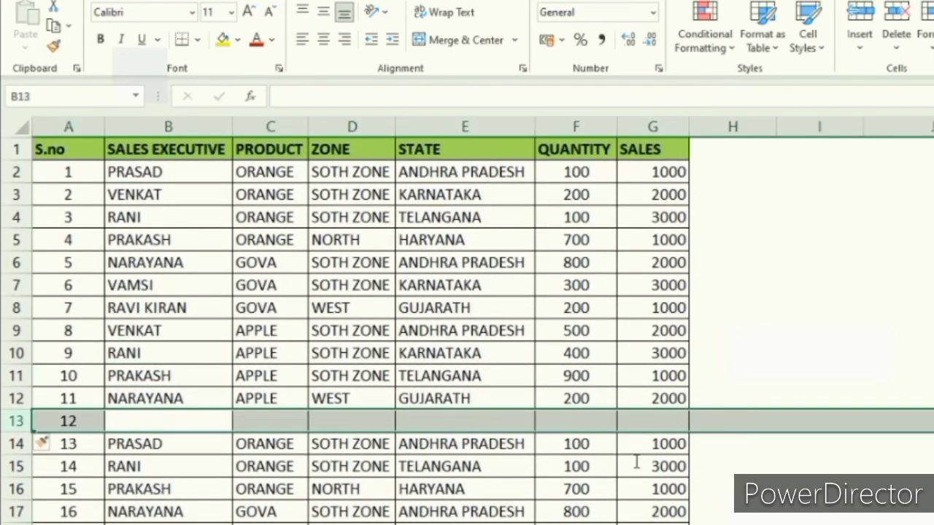
key(Down)
key(Up)
key(Left)
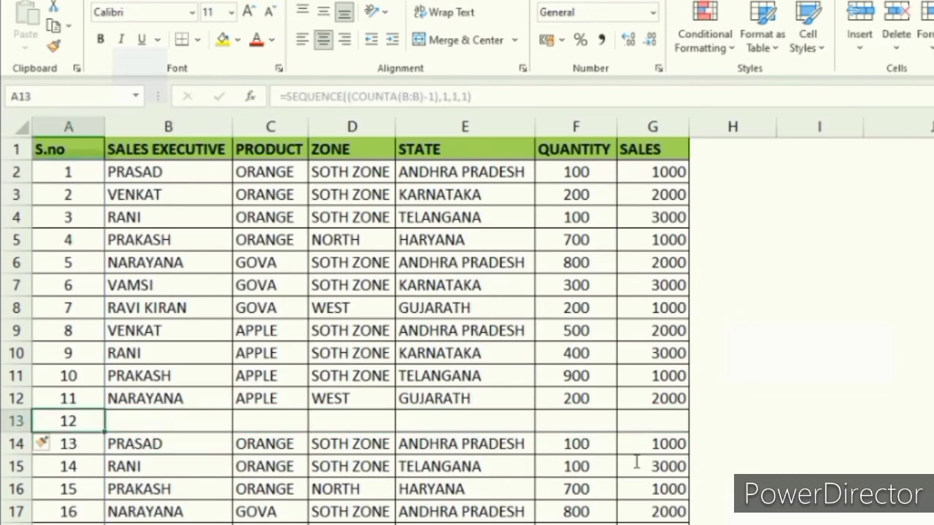
key(Right)
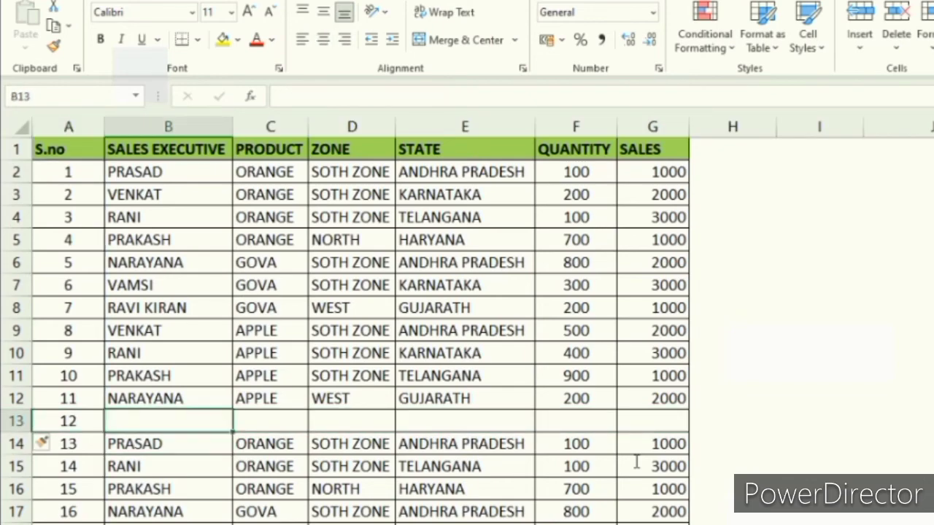
- Enter the test text asdasd in B13 and check the S.no numbering at the end of the list
text(asdasd)
key(Return)
key(ctrl+Down)
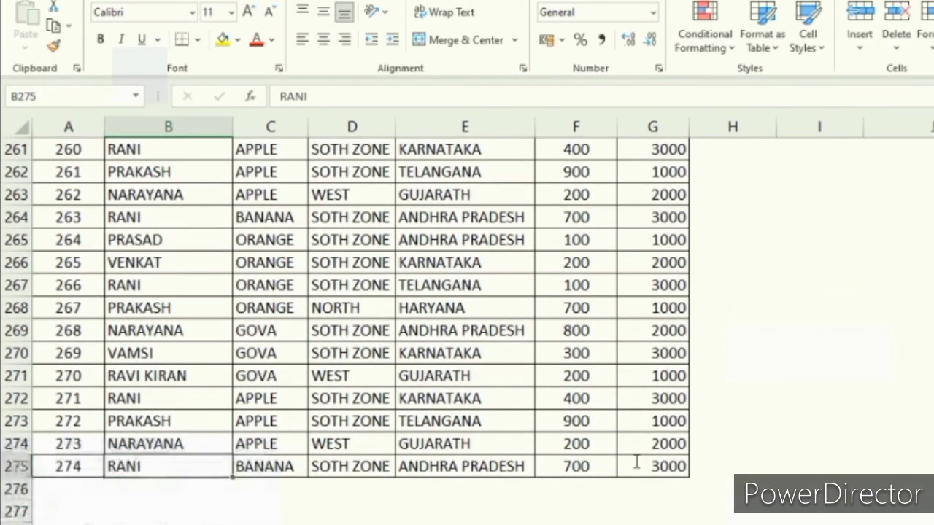
- Delete the test row 13 containing asdasd
key(ctrl+Up)
key(Down)
key(Down)
key(Down)
key(Down)
key(Down)
key(Down)
key(Down)
key(Down)
key(Down)
key(Down)
key(Down)
key(Down)
key(Down)
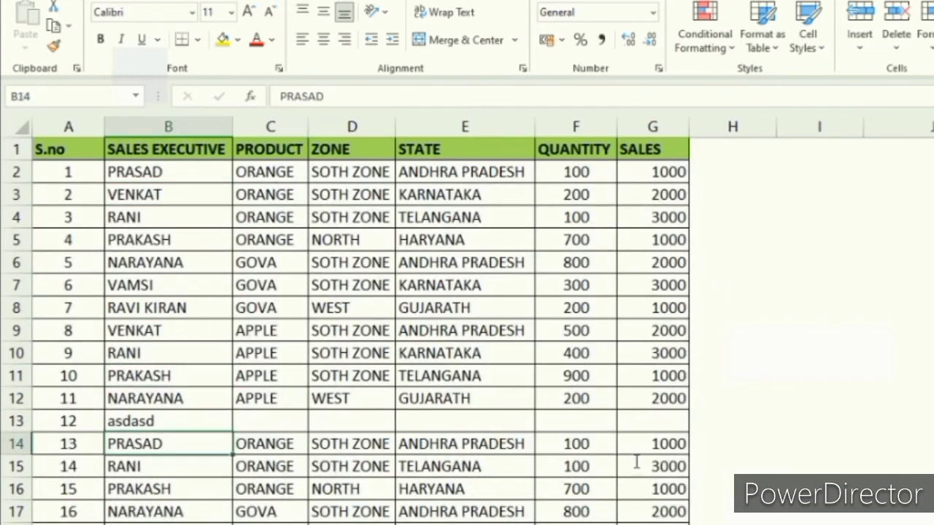
key(Up)
key(shift+space)
key(ctrl+minus)
key(Down)
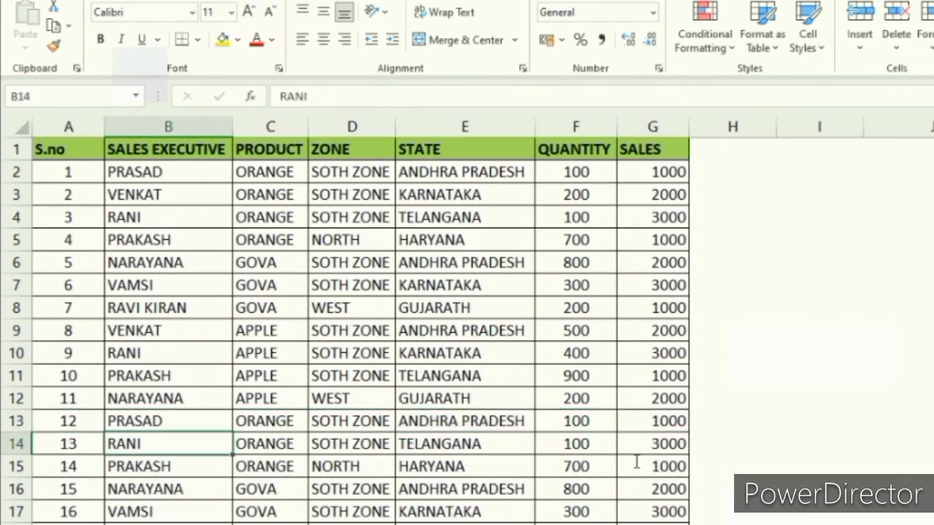
- Examine the S.no numbering at the last record, and return to the beginning of the table
key(ctrl+Down)
key(Down)
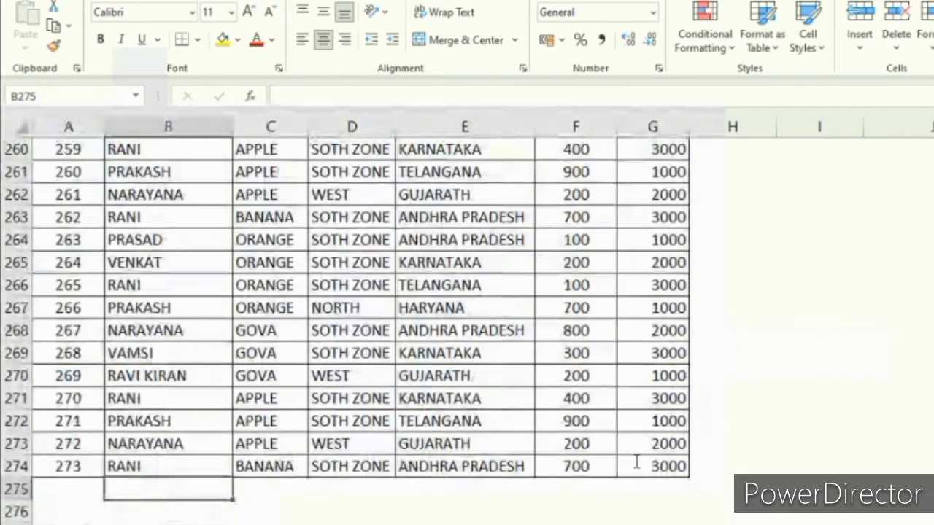
key(Up)
key(Left)
key(Right)
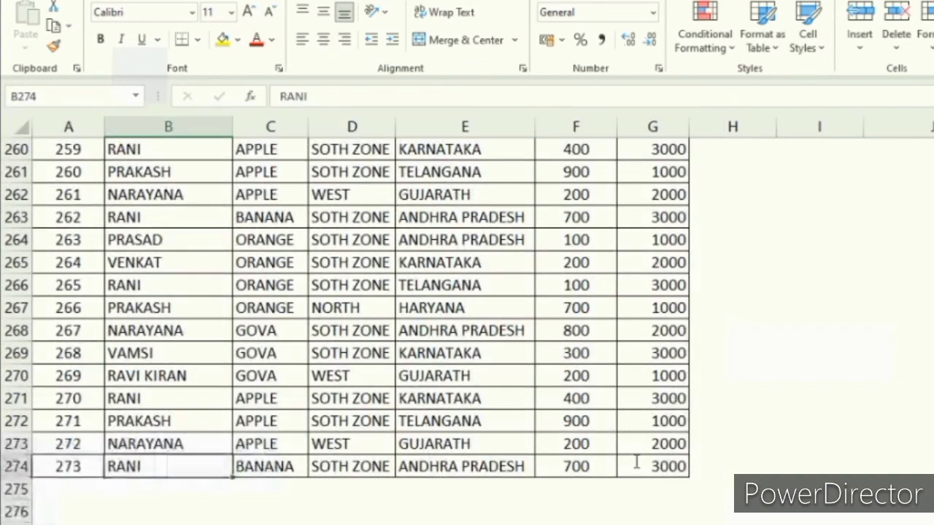
key(Down)
key(Up)
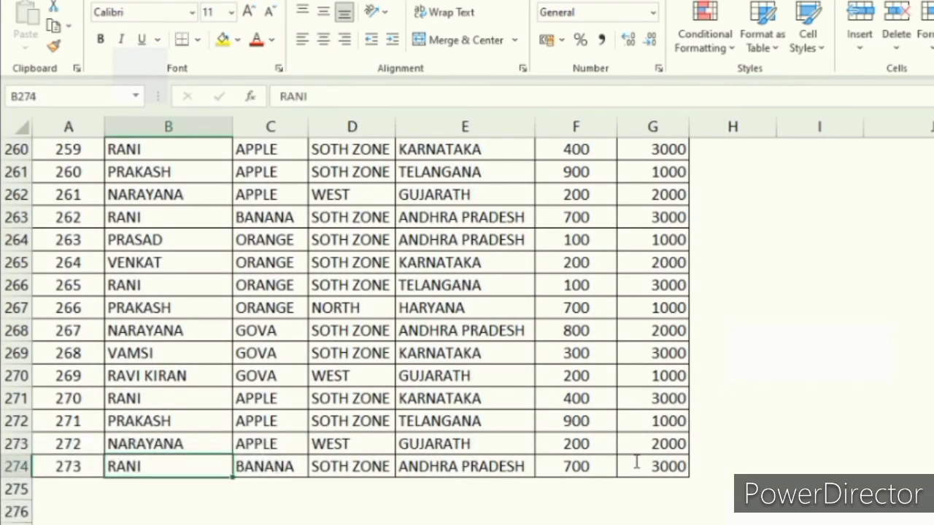
key(ctrl+Up)
click(636, 463)
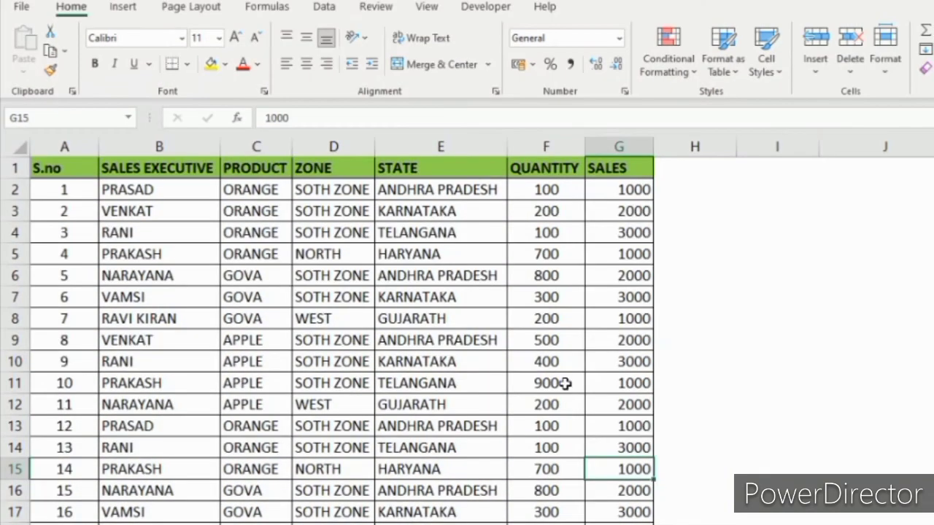